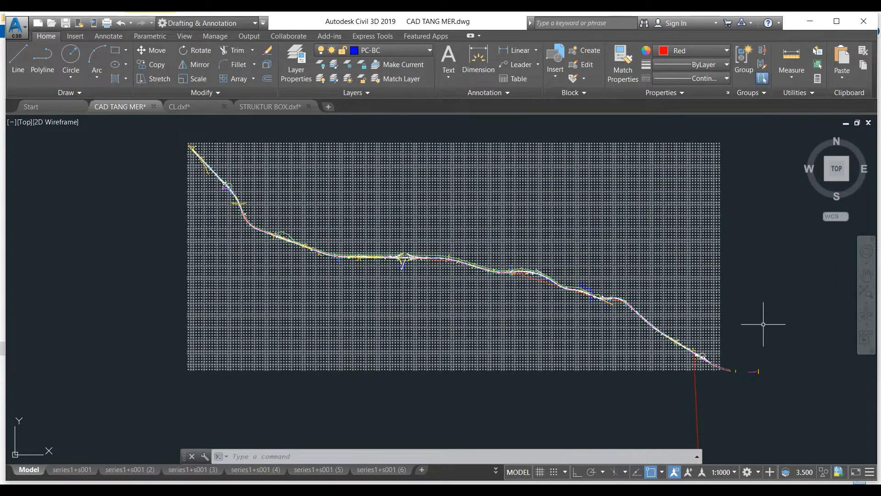
Examine the road plan in CAD TANG MER and select the centreline between the two carriageways near station 59+800.
{"action": "scroll", "coordinate": [508, 293], "scroll_direction": "up", "scroll_amount": 2}
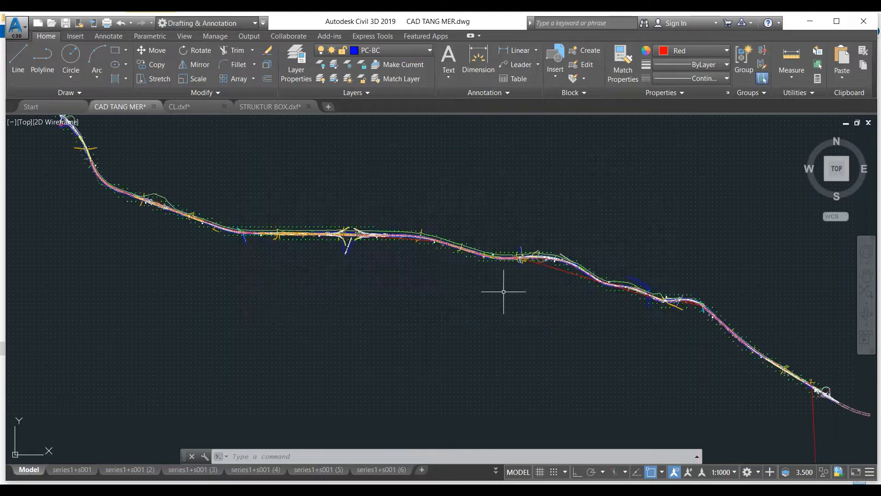
{"action": "scroll", "coordinate": [515, 292], "scroll_direction": "down", "scroll_amount": 2}
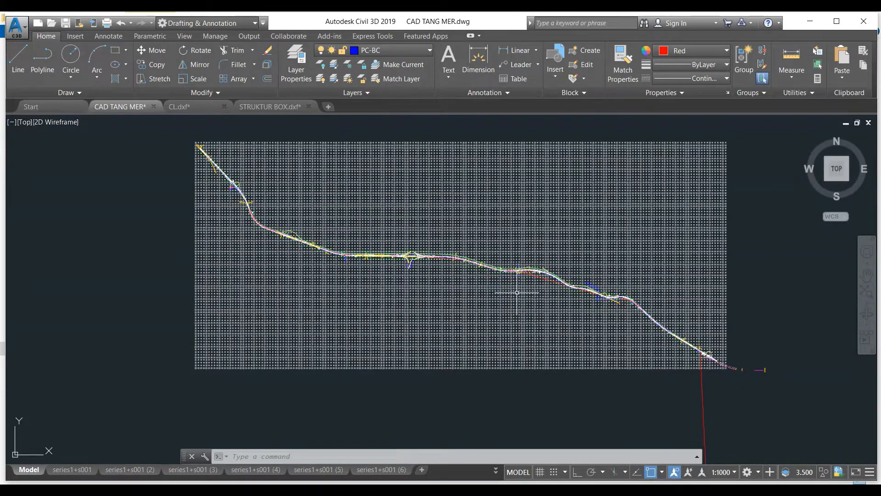
{"action": "scroll", "coordinate": [518, 293], "scroll_direction": "up", "scroll_amount": 6}
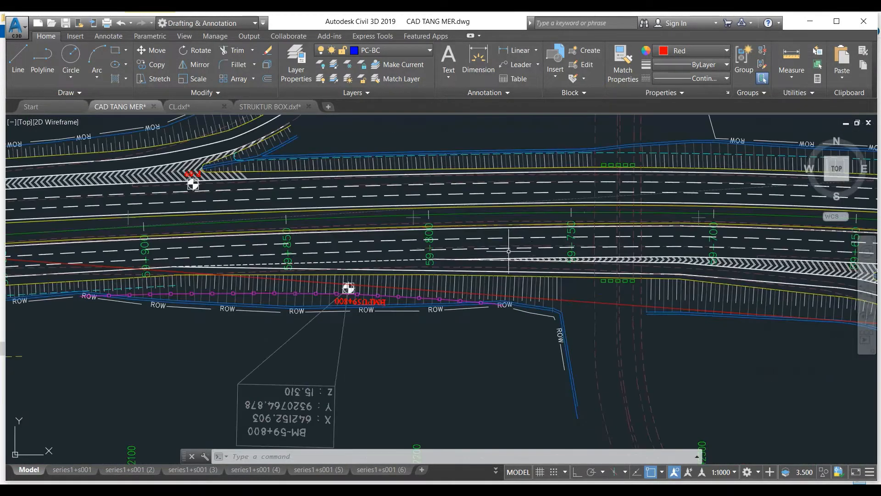
{"action": "left_click", "coordinate": [494, 213]}
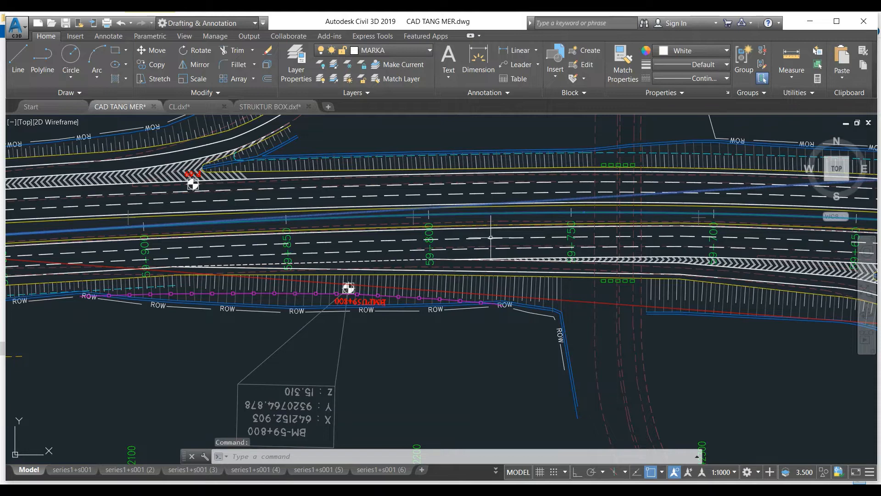
{"action": "scroll", "coordinate": [501, 224], "scroll_direction": "down", "scroll_amount": 2}
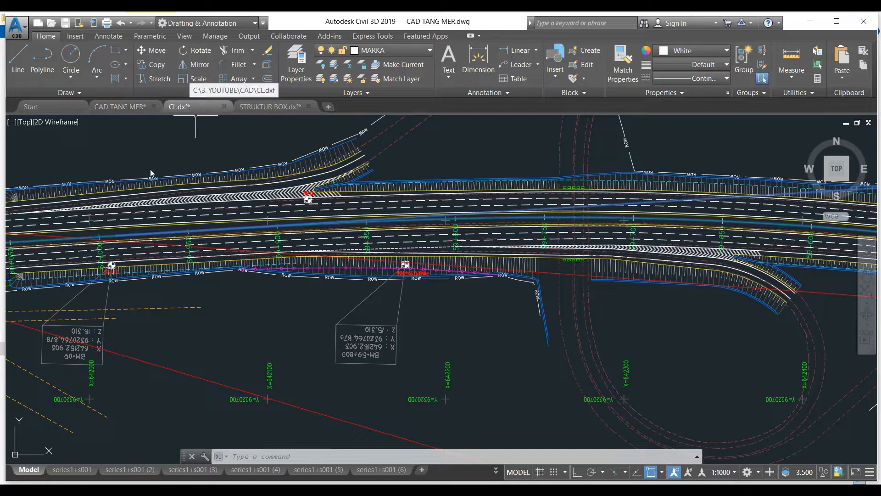
Switch to the CL.dxf drawing, view the whole centreline and maximize the program window.
{"action": "left_click", "coordinate": [189, 107]}
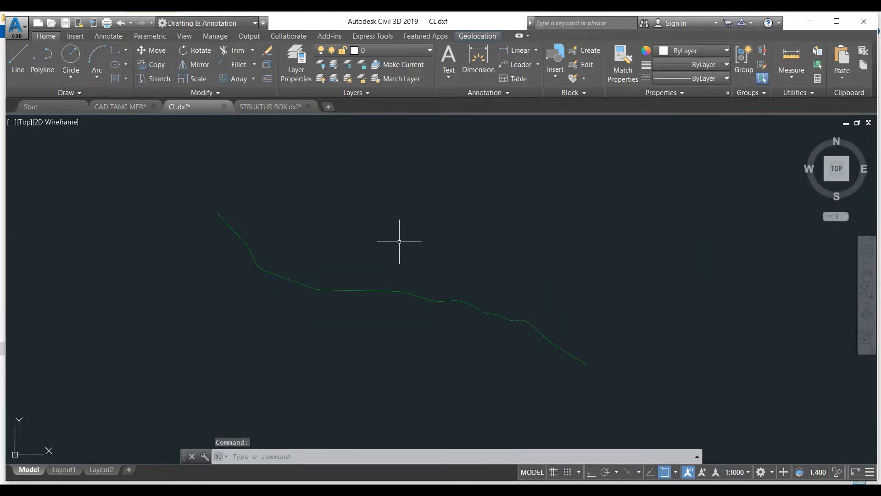
{"action": "middle_click_drag", "start_coordinate": [400, 240], "coordinate": [468, 241]}
{"action": "scroll", "coordinate": [479, 255], "scroll_direction": "down", "scroll_amount": 2}
{"action": "scroll", "coordinate": [478, 255], "scroll_direction": "up", "scroll_amount": 2}
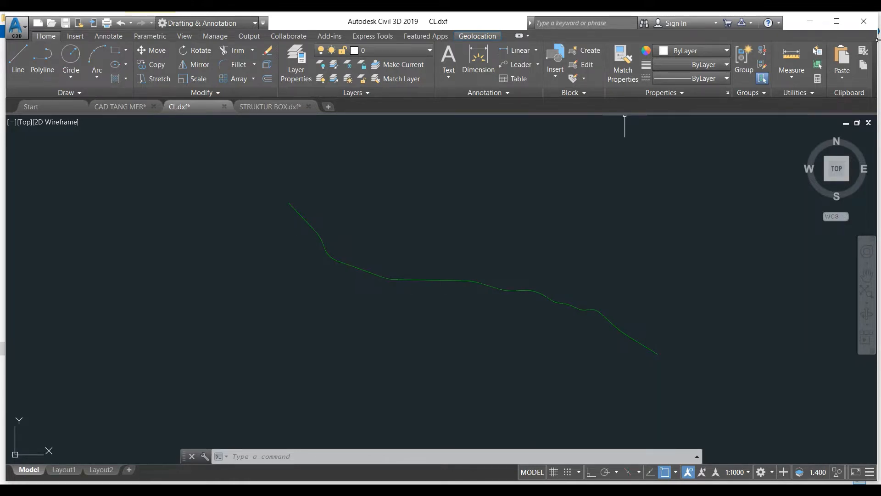
{"action": "left_click", "coordinate": [836, 21]}
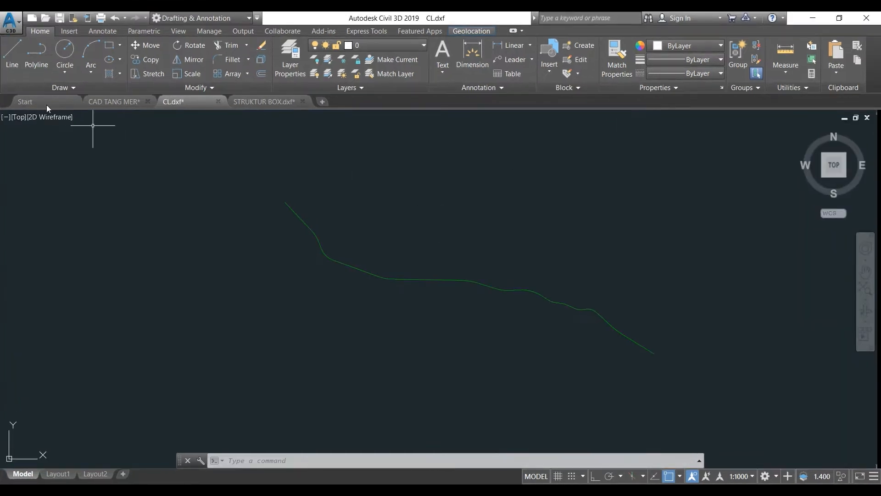
Save the centreline drawing as CL in AutoCAD 2010/LT2010 DXF format in the CAD folder, replacing the existing file.
{"action": "left_click", "coordinate": [10, 28]}
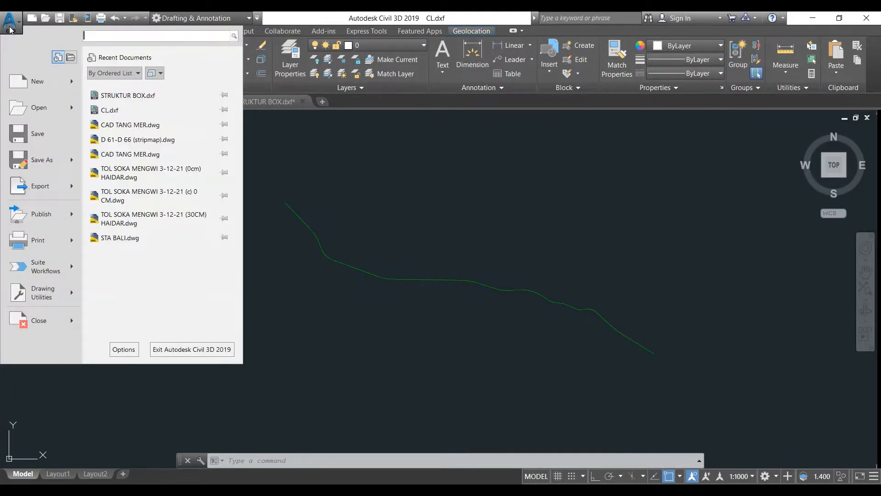
{"action": "left_click", "coordinate": [41, 160]}
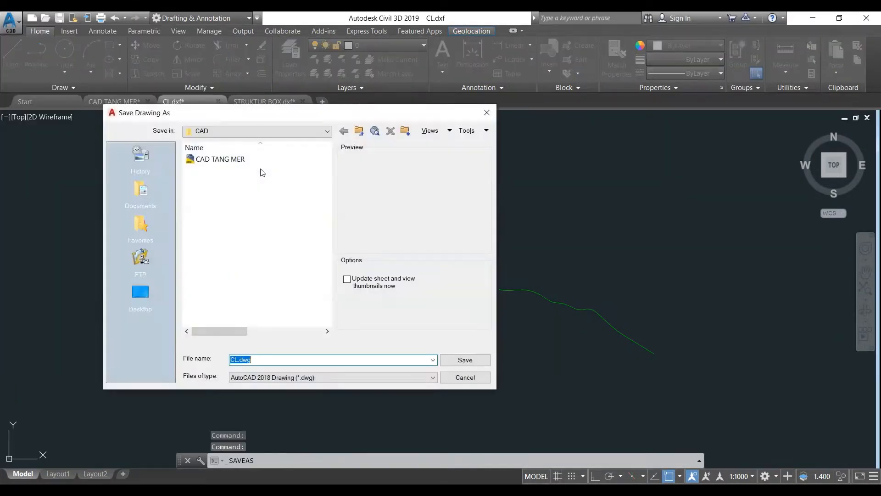
{"action": "left_click", "coordinate": [276, 377]}
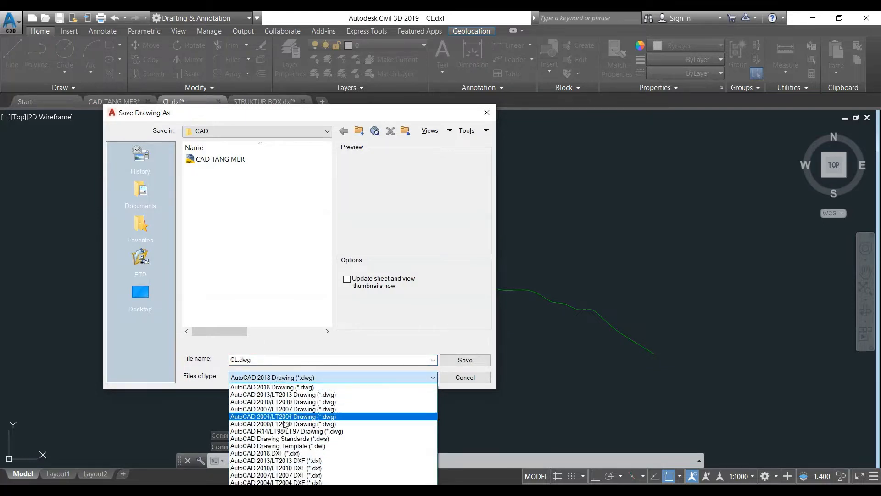
{"action": "left_click", "coordinate": [299, 467]}
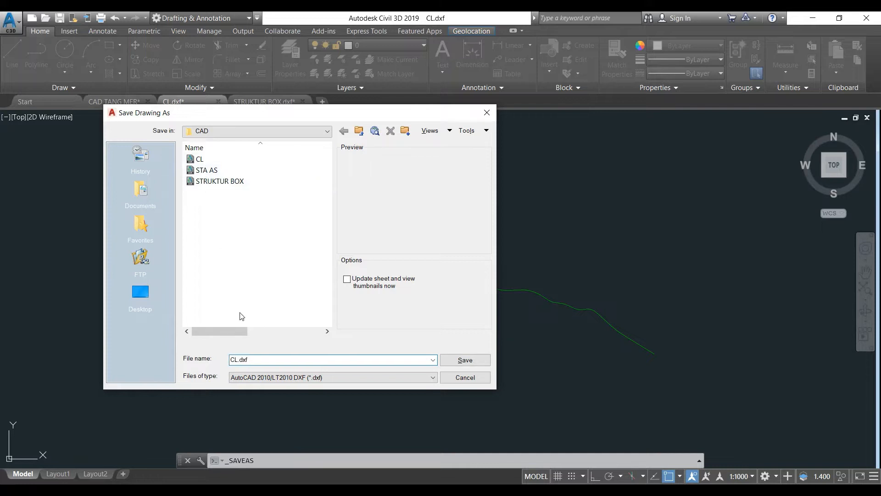
{"action": "left_click", "coordinate": [199, 159]}
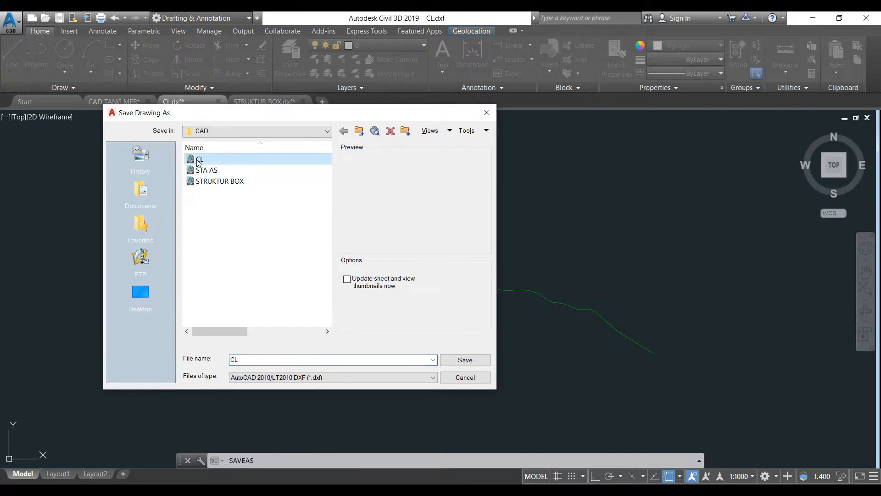
{"action": "left_click", "coordinate": [459, 364]}
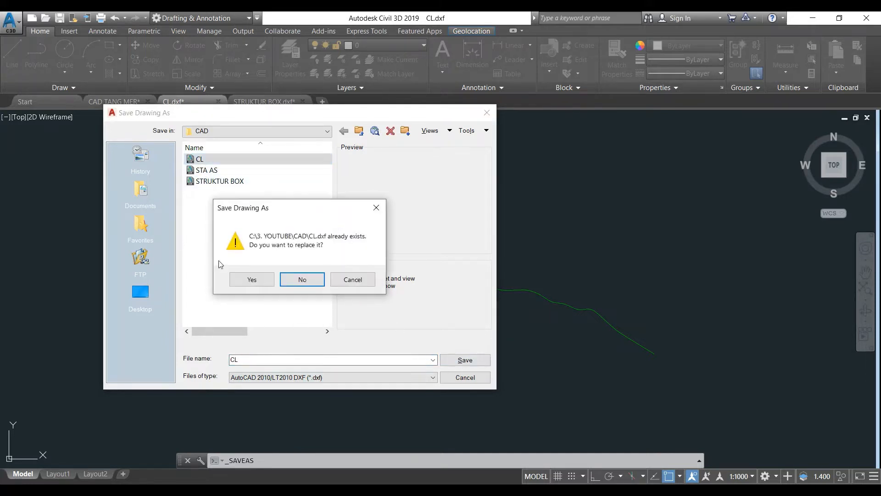
{"action": "left_click", "coordinate": [253, 280]}
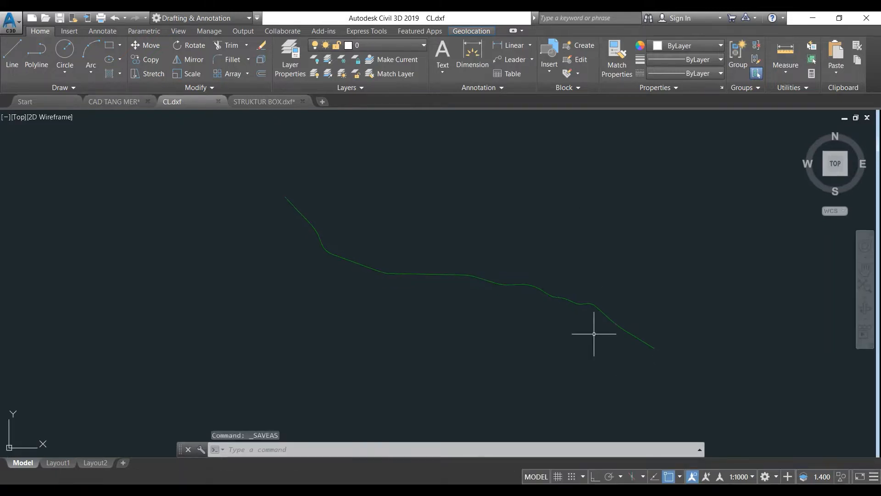
Return to the CAD TANG MER drawing and inspect the structure crossing the road near BM-08.
{"action": "left_click", "coordinate": [138, 102]}
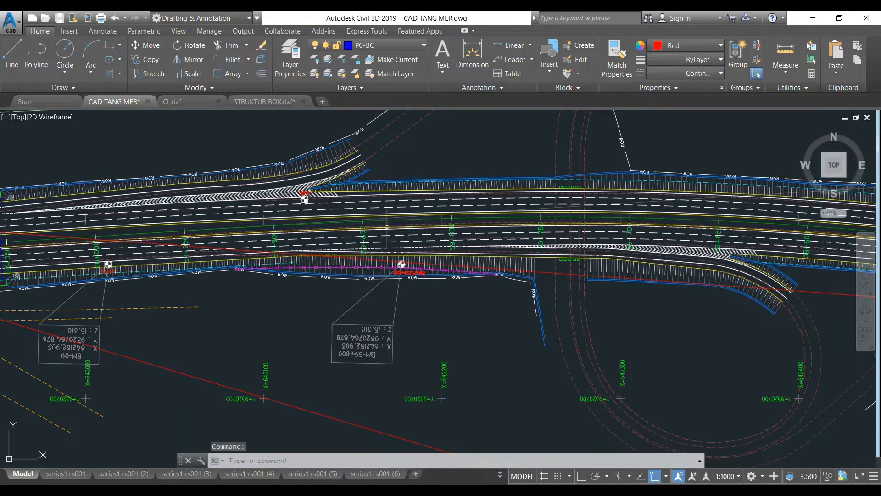
{"action": "scroll", "coordinate": [463, 191], "scroll_direction": "down", "scroll_amount": 8}
{"action": "scroll", "coordinate": [528, 237], "scroll_direction": "up", "scroll_amount": 10}
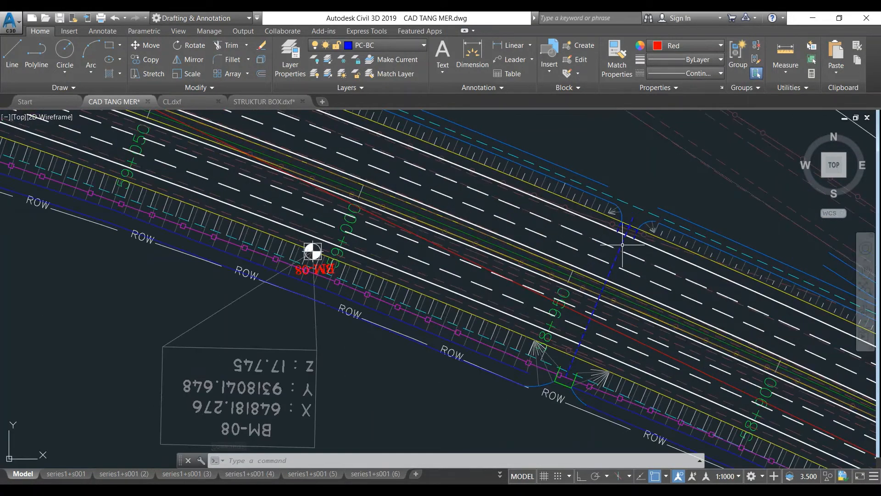
{"action": "scroll", "coordinate": [621, 245], "scroll_direction": "down", "scroll_amount": 2}
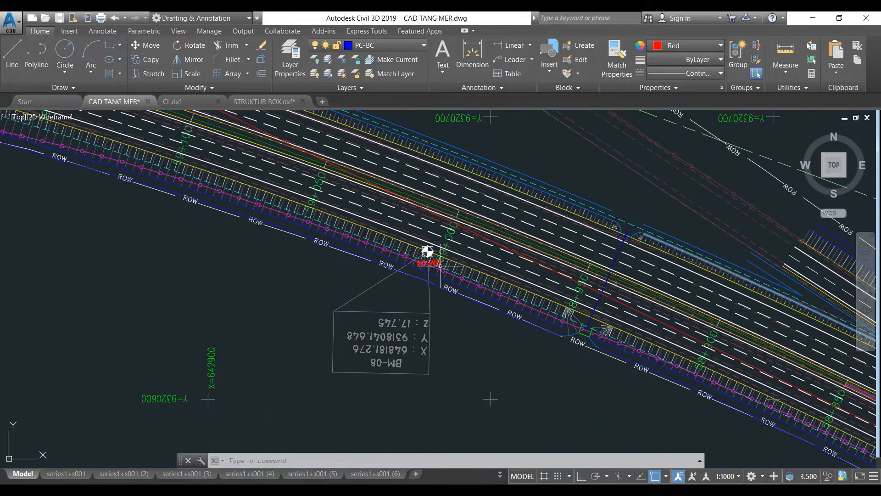
Switch to the STRUKTUR BOX.dxf drawing and examine the box structures and side roads along the route.
{"action": "left_click", "coordinate": [259, 103]}
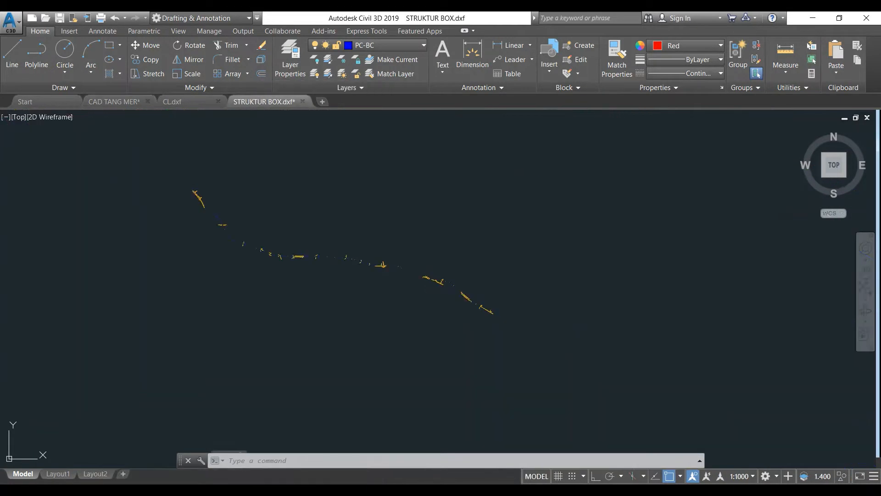
{"action": "scroll", "coordinate": [469, 309], "scroll_direction": "up", "scroll_amount": 2}
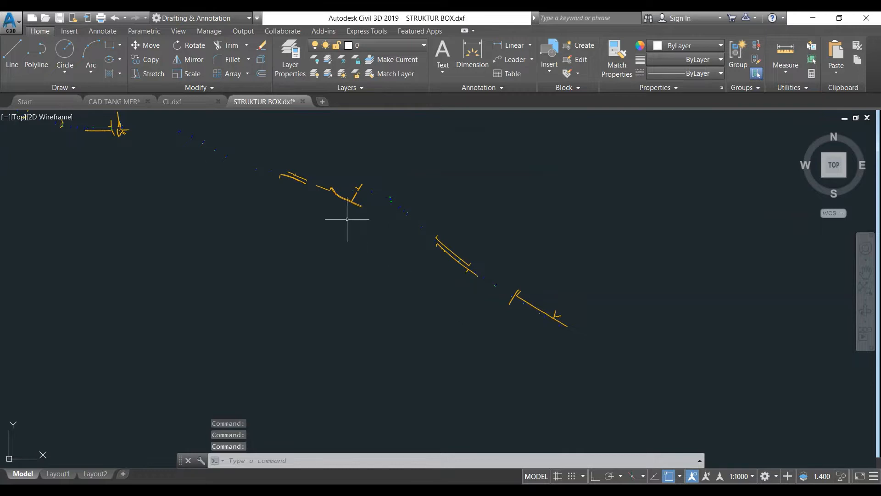
{"action": "scroll", "coordinate": [340, 184], "scroll_direction": "up", "scroll_amount": 4}
{"action": "scroll", "coordinate": [305, 226], "scroll_direction": "down", "scroll_amount": 4}
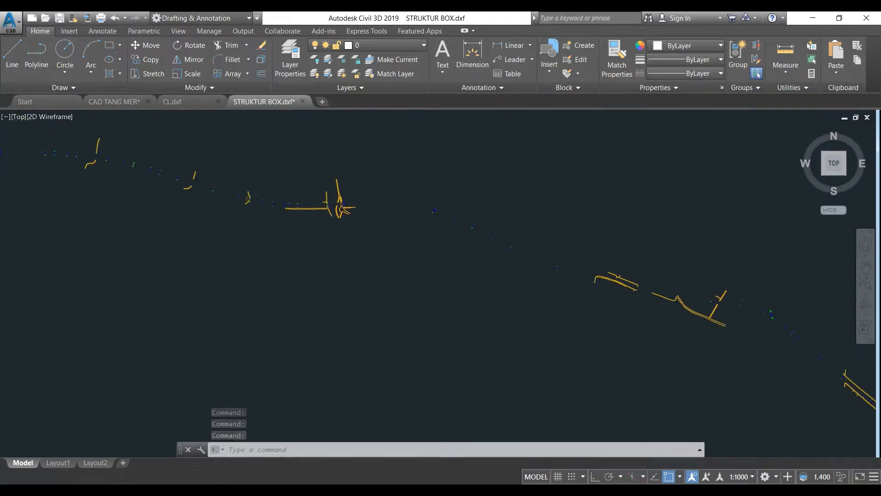
{"action": "scroll", "coordinate": [293, 186], "scroll_direction": "up", "scroll_amount": 2}
{"action": "scroll", "coordinate": [418, 221], "scroll_direction": "up", "scroll_amount": 6}
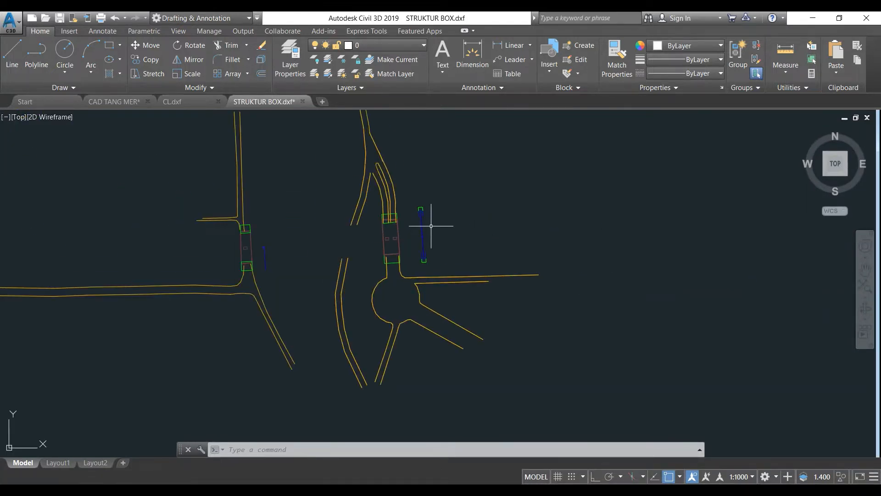
{"action": "scroll", "coordinate": [365, 244], "scroll_direction": "up", "scroll_amount": 2}
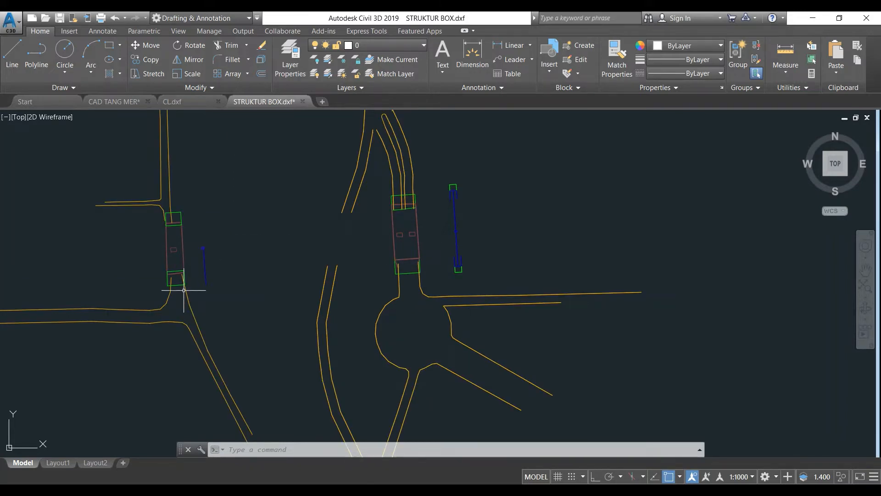
{"action": "scroll", "coordinate": [483, 202], "scroll_direction": "down", "scroll_amount": 6}
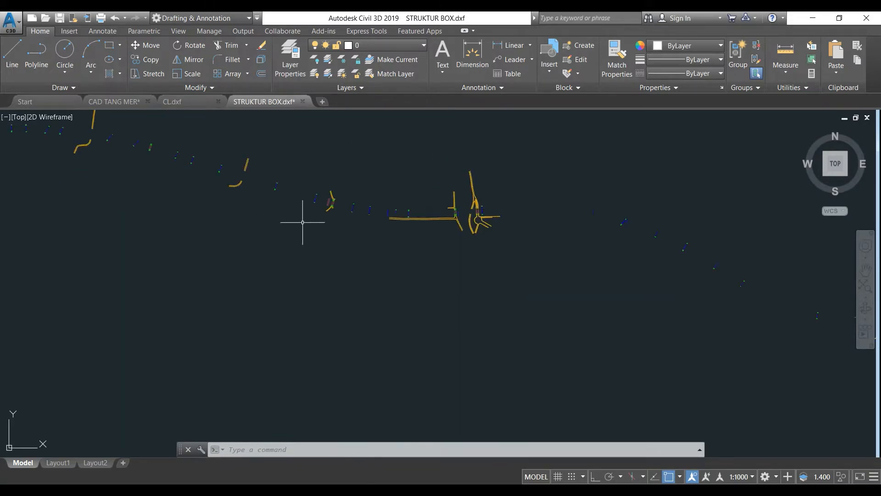
{"action": "middle_click_drag", "start_coordinate": [302, 222], "coordinate": [406, 286]}
{"action": "scroll", "coordinate": [393, 262], "scroll_direction": "down", "scroll_amount": 2}
Save the structures drawing as STRUKTUR BOX in AutoCAD 2010/LT2010 DXF format in the CAD folder, replacing the existing file.
{"action": "left_click", "coordinate": [14, 26]}
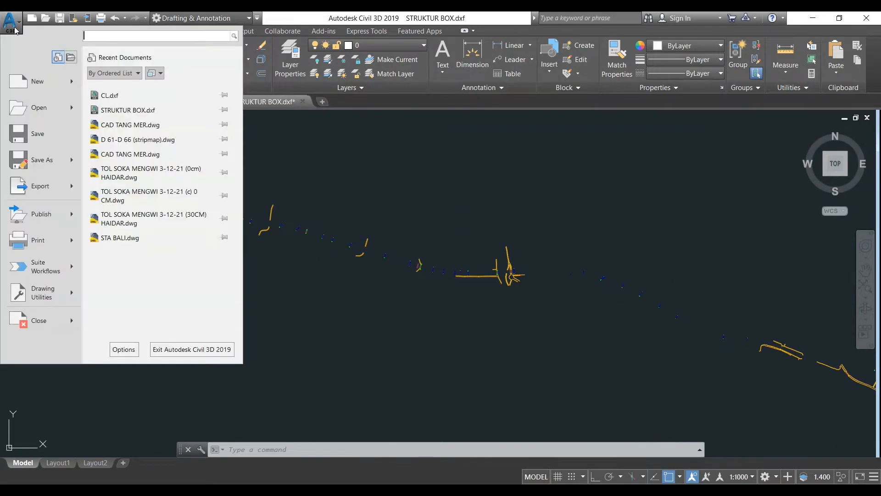
{"action": "left_click", "coordinate": [36, 163]}
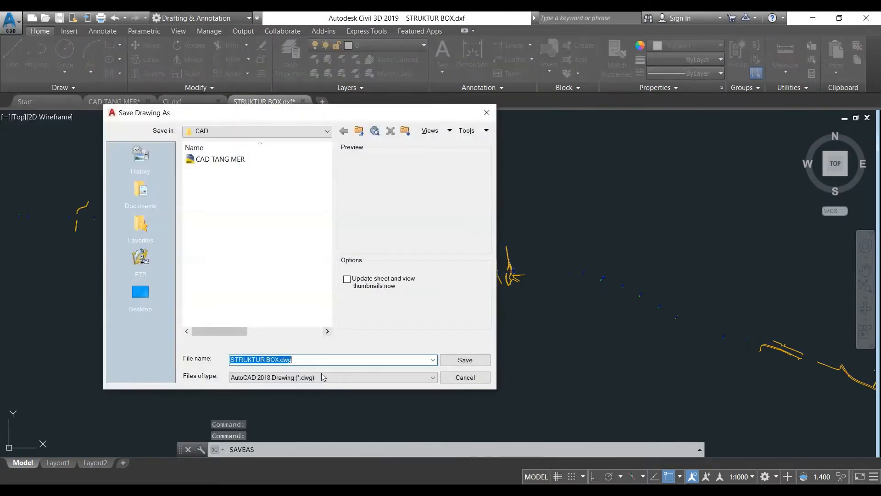
{"action": "left_click", "coordinate": [321, 376]}
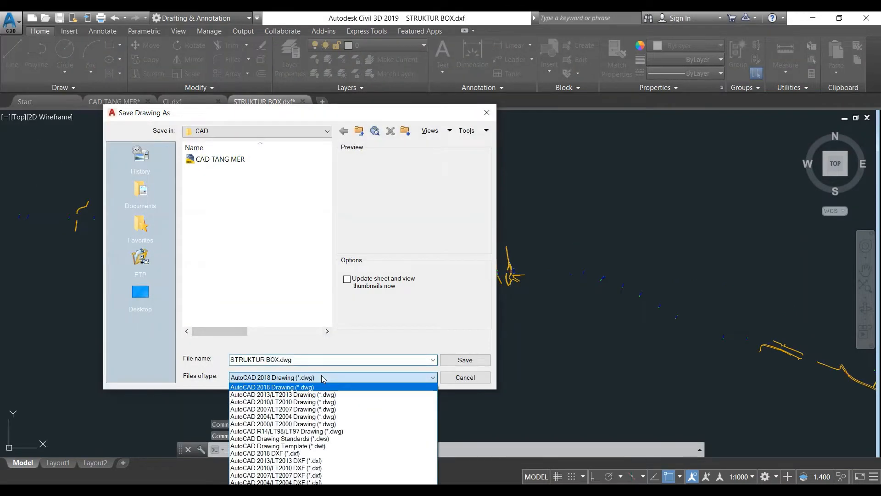
{"action": "left_click", "coordinate": [313, 468]}
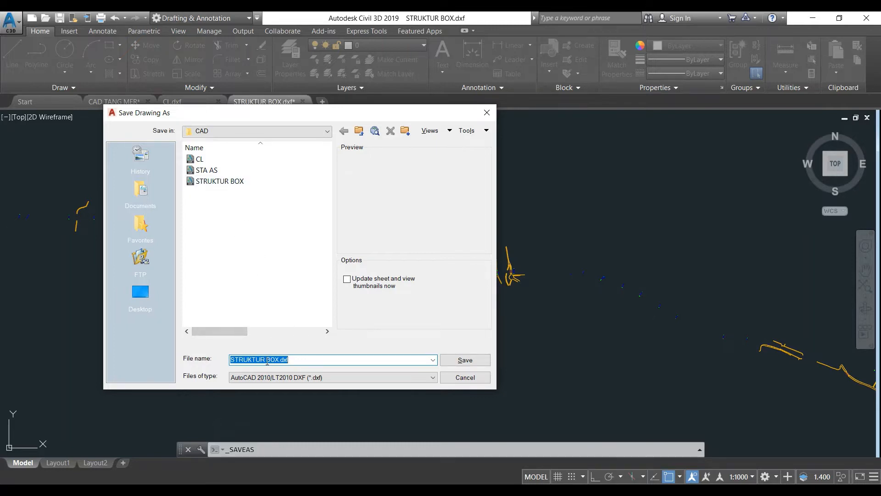
{"action": "left_click", "coordinate": [225, 182]}
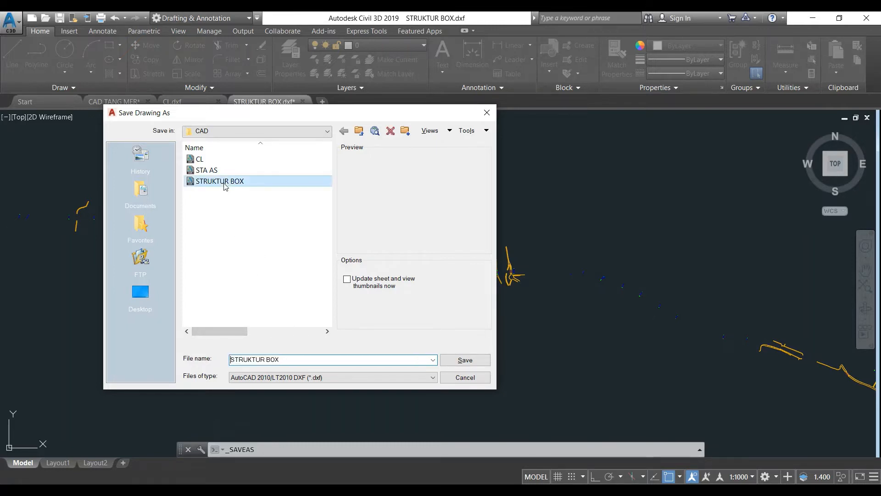
{"action": "left_click", "coordinate": [465, 360]}
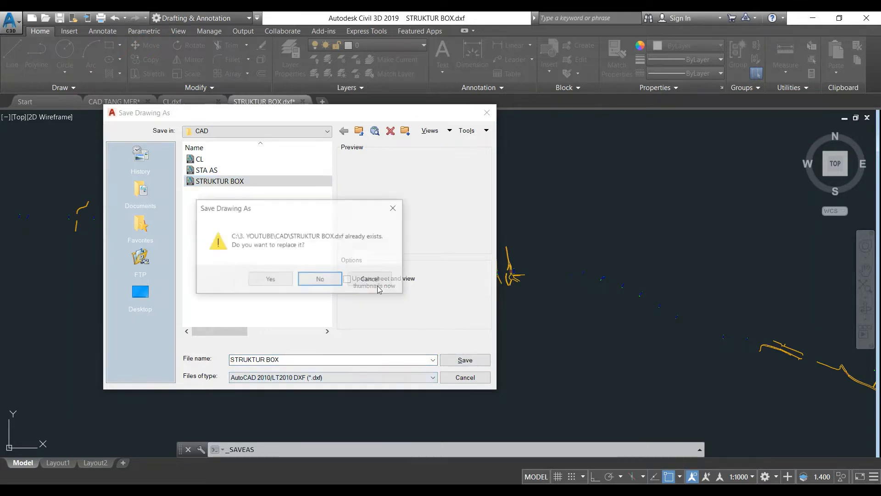
{"action": "left_click", "coordinate": [279, 279]}
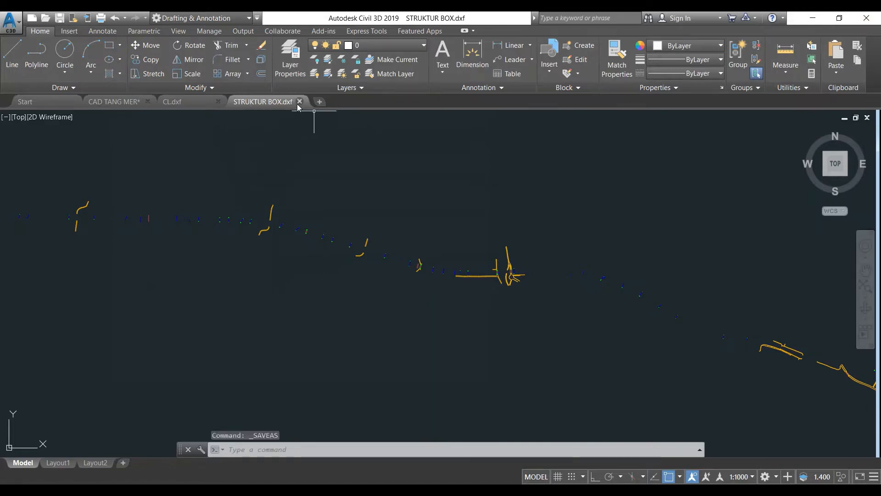
Close the STRUKTUR BOX and CL drawings, declining to save them in AutoCAD 2018 Drawing format.
{"action": "left_click", "coordinate": [480, 287]}
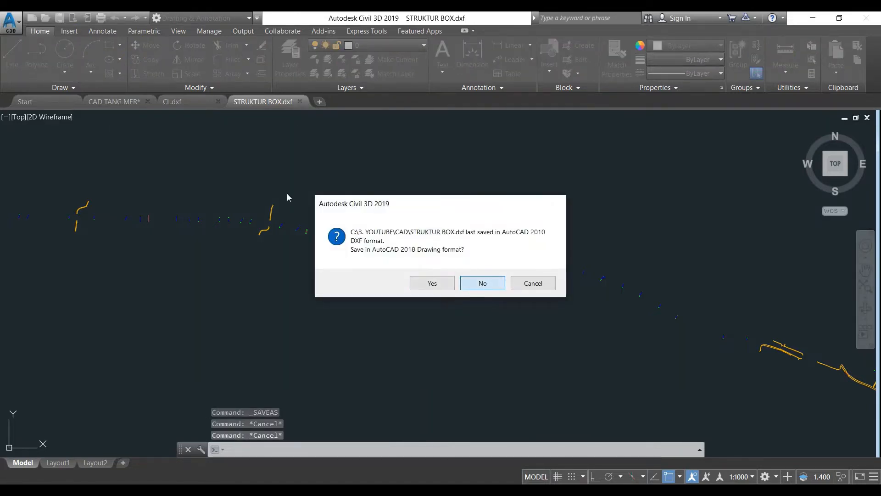
{"action": "left_click", "coordinate": [218, 102]}
{"action": "left_click", "coordinate": [480, 277]}
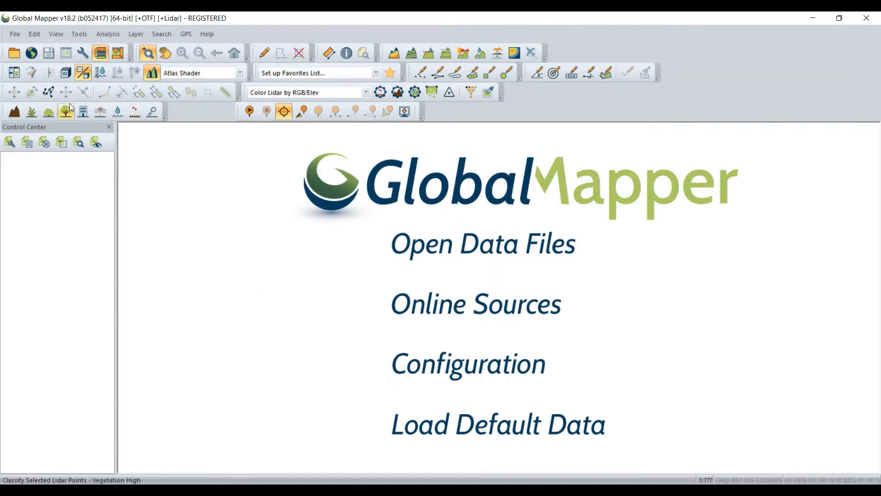
{"action": "left_click", "coordinate": [14, 35]}
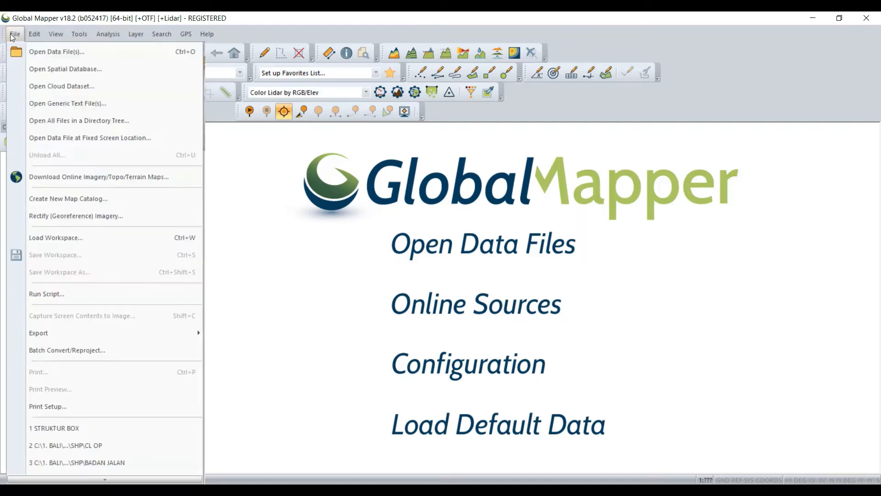
{"action": "left_click", "coordinate": [437, 255]}
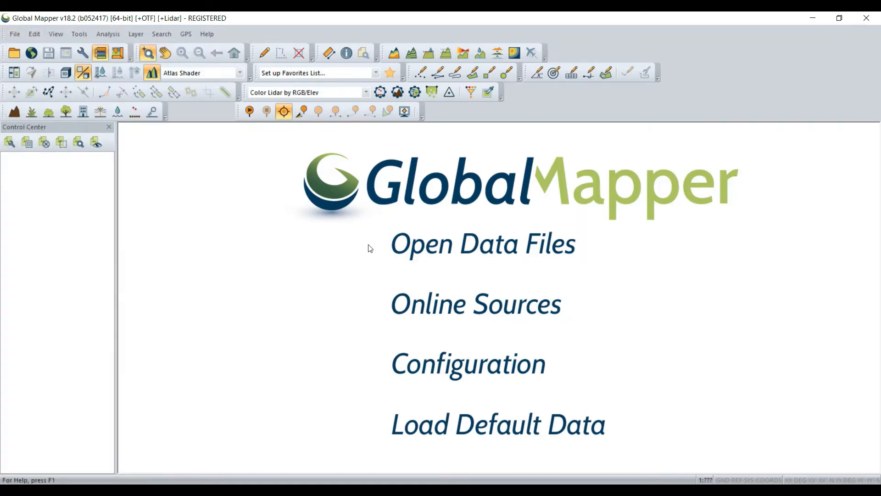
Open the CL drawing from the CAD folder inside 3. YOUTUBE on drive C as a Global Mapper data file.
{"action": "left_click", "coordinate": [391, 256]}
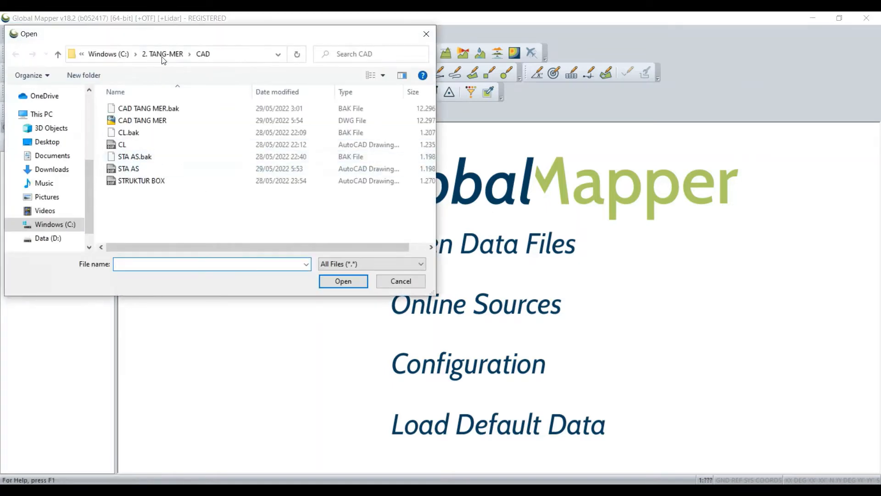
{"action": "left_click", "coordinate": [112, 55]}
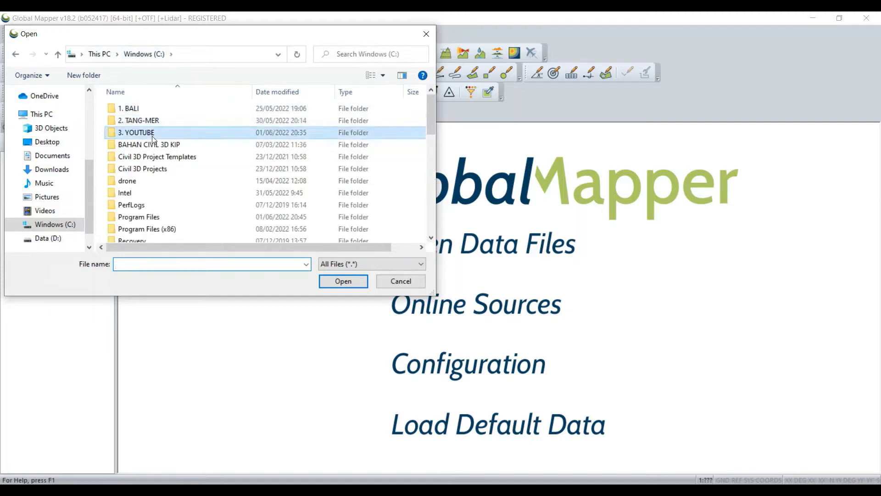
{"action": "double_click", "coordinate": [138, 132]}
{"action": "double_click", "coordinate": [138, 110]}
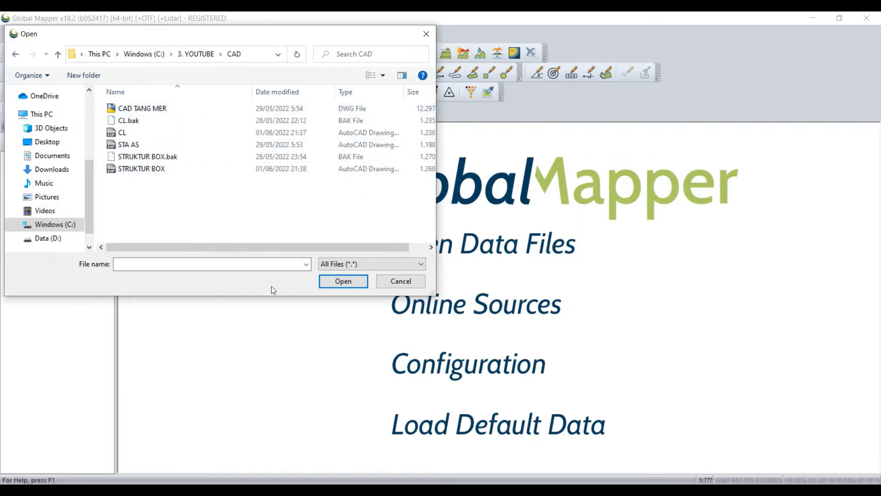
{"action": "mouse_move", "coordinate": [250, 247]}
{"action": "left_mouse_down"}
{"action": "mouse_move", "coordinate": [273, 246]}
{"action": "mouse_move", "coordinate": [235, 242]}
{"action": "left_mouse_up"}
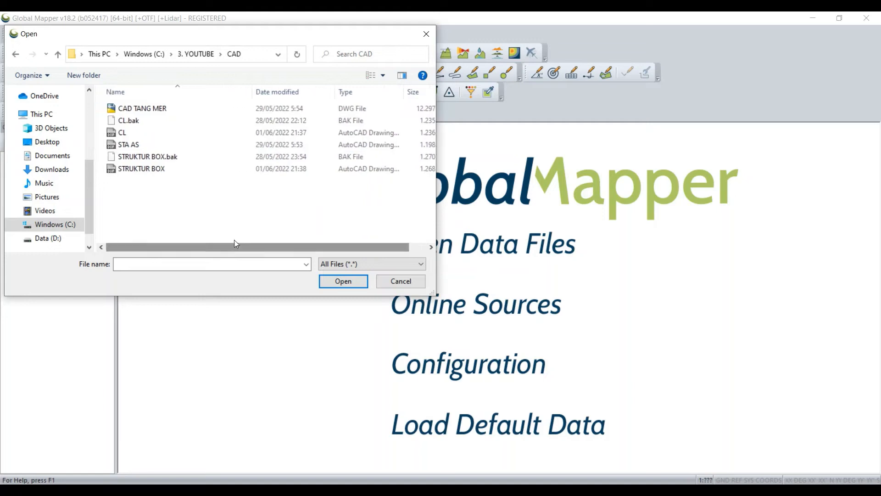
{"action": "left_click", "coordinate": [163, 133]}
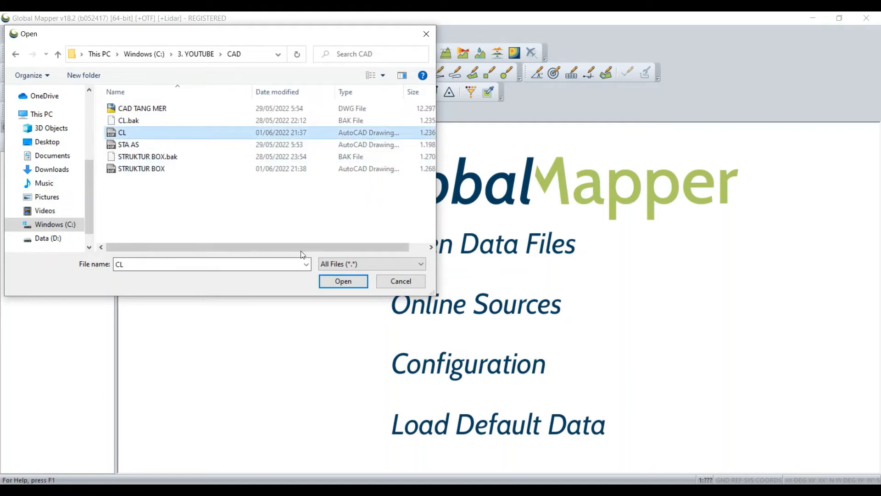
{"action": "left_click", "coordinate": [338, 285]}
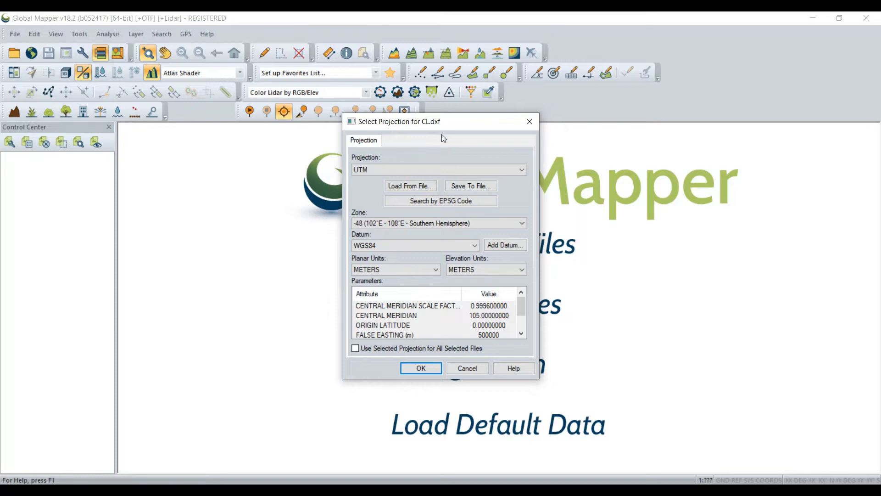
{"action": "left_click_drag", "start_coordinate": [449, 127], "coordinate": [450, 106]}
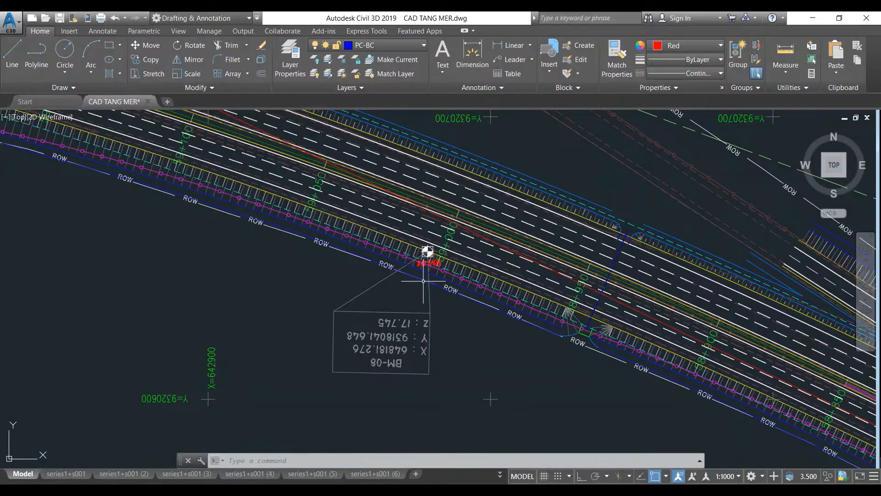
Switch to the CAD TANG MER drawing in Civil 3D and examine the overall road route and its interchanges.
{"action": "scroll", "coordinate": [450, 257], "scroll_direction": "down", "scroll_amount": 3}
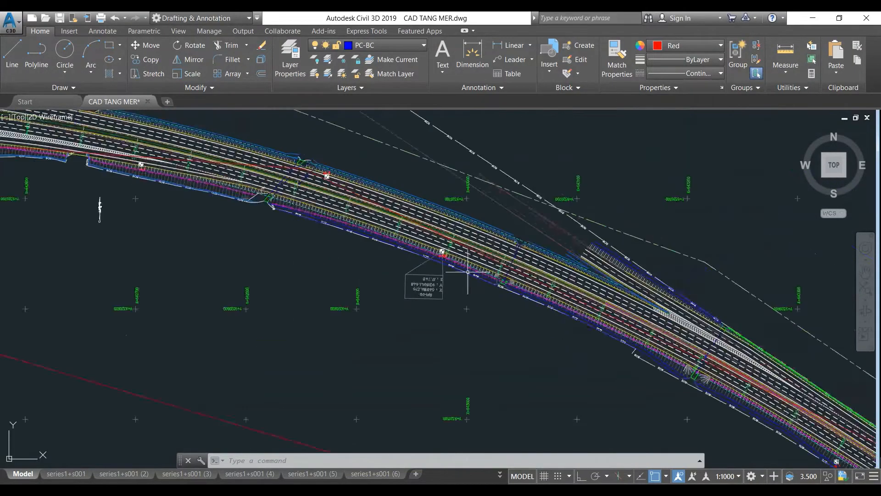
{"action": "scroll", "coordinate": [389, 273], "scroll_direction": "down", "scroll_amount": 6}
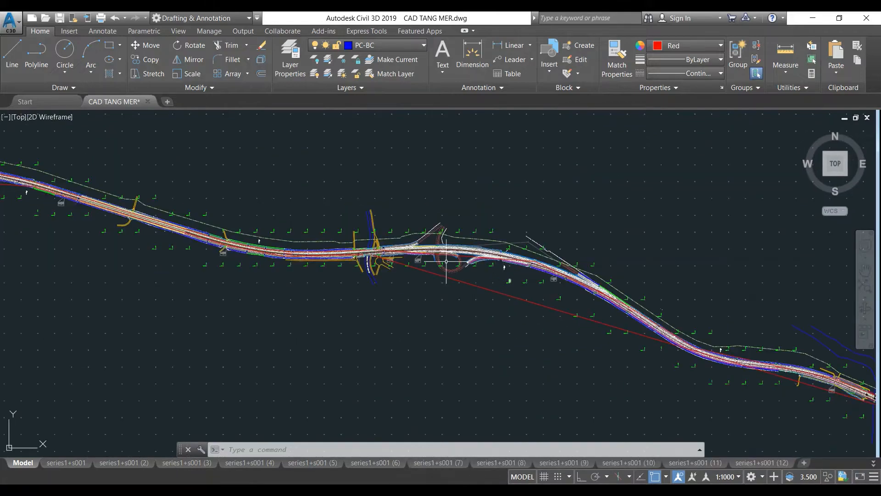
{"action": "scroll", "coordinate": [404, 276], "scroll_direction": "down", "scroll_amount": 4}
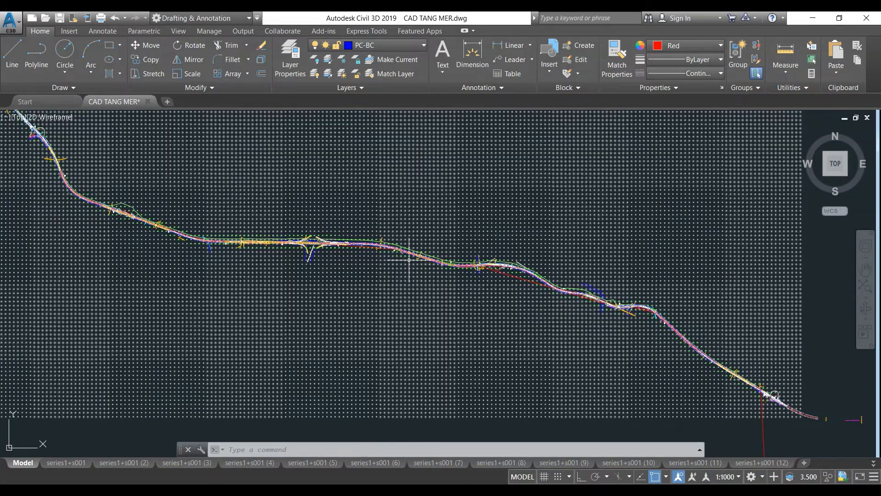
{"action": "scroll", "coordinate": [276, 243], "scroll_direction": "up", "scroll_amount": 6}
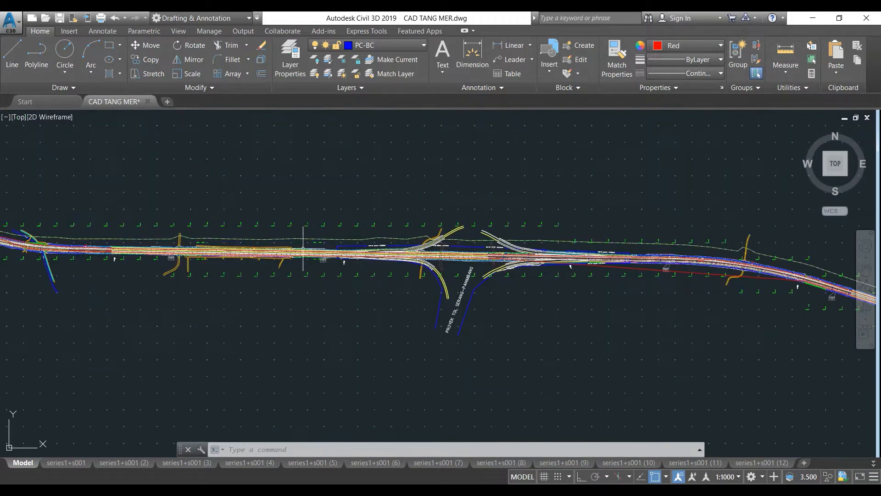
{"action": "scroll", "coordinate": [417, 232], "scroll_direction": "down", "scroll_amount": 5}
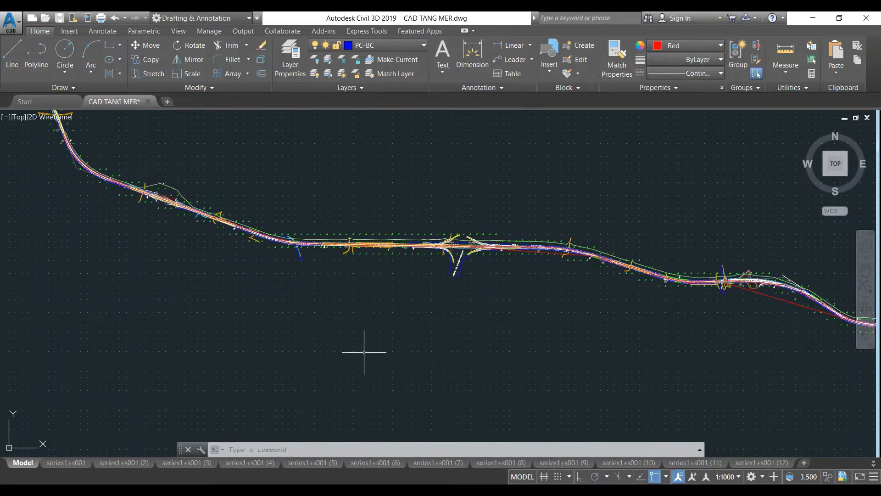
Switch to Google Earth Pro, find the project region, and turn on the Roads layer.
{"action": "left_click", "coordinate": [538, 491]}
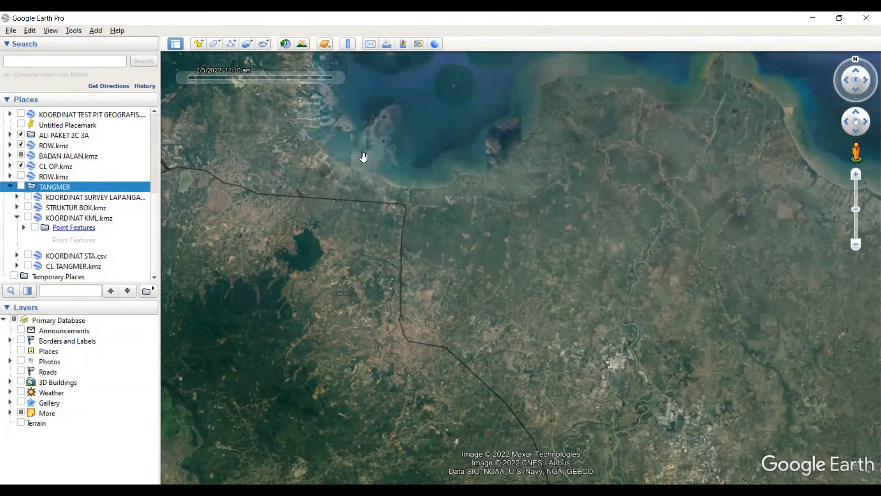
{"action": "scroll", "coordinate": [477, 150], "scroll_direction": "down", "scroll_amount": 5}
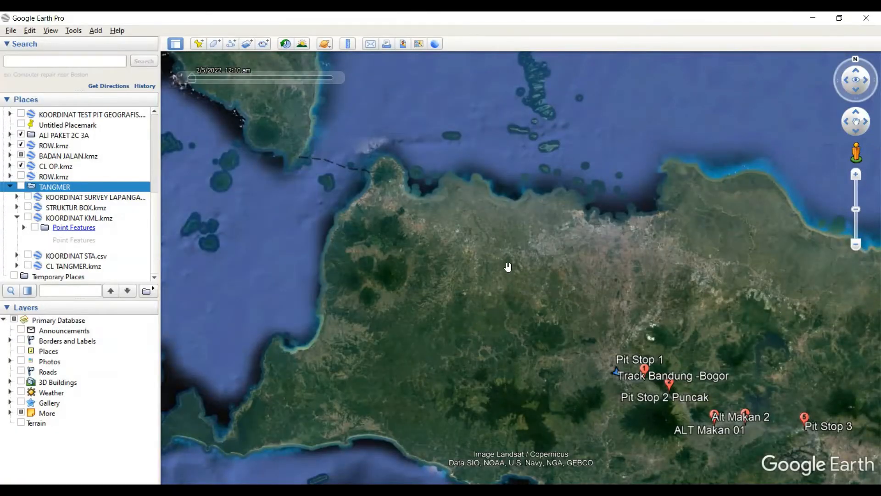
{"action": "scroll", "coordinate": [497, 271], "scroll_direction": "up", "scroll_amount": 5}
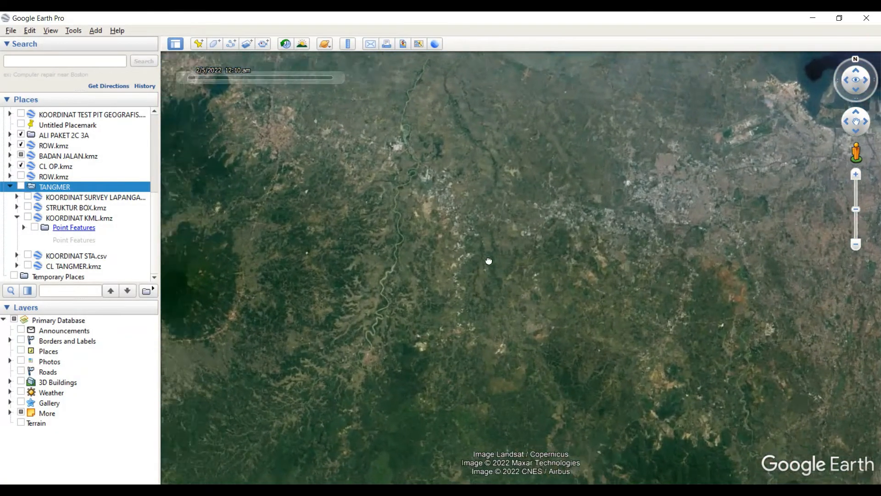
{"action": "left_click_drag", "start_coordinate": [489, 261], "coordinate": [593, 297]}
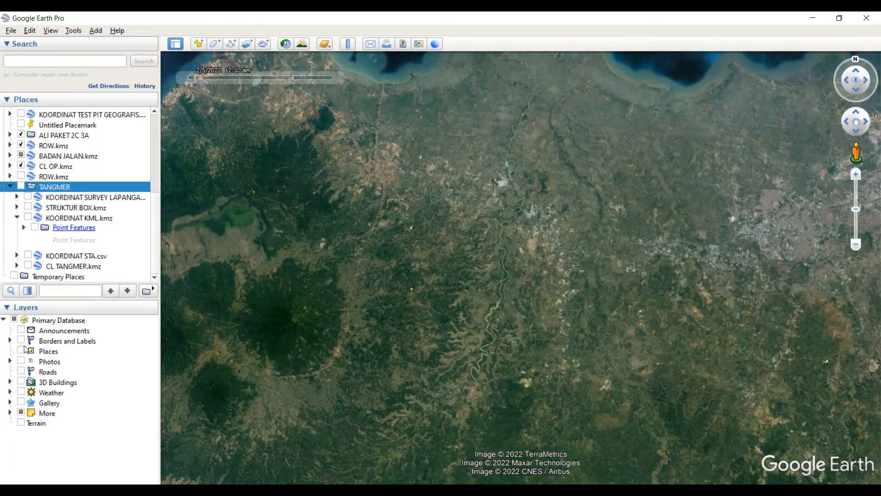
{"action": "left_click", "coordinate": [22, 371]}
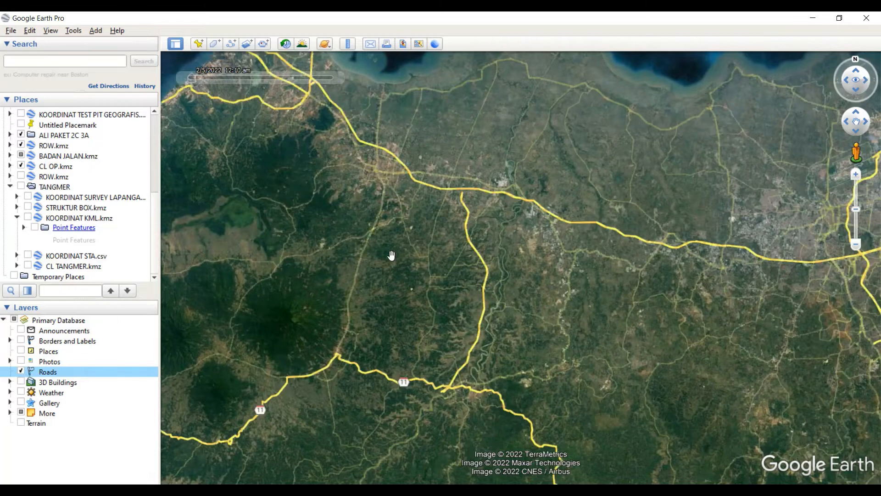
Locate the toll road junction and position a new placemark beside it to check its UTM zone.
{"action": "scroll", "coordinate": [418, 242], "scroll_direction": "up", "scroll_amount": 3}
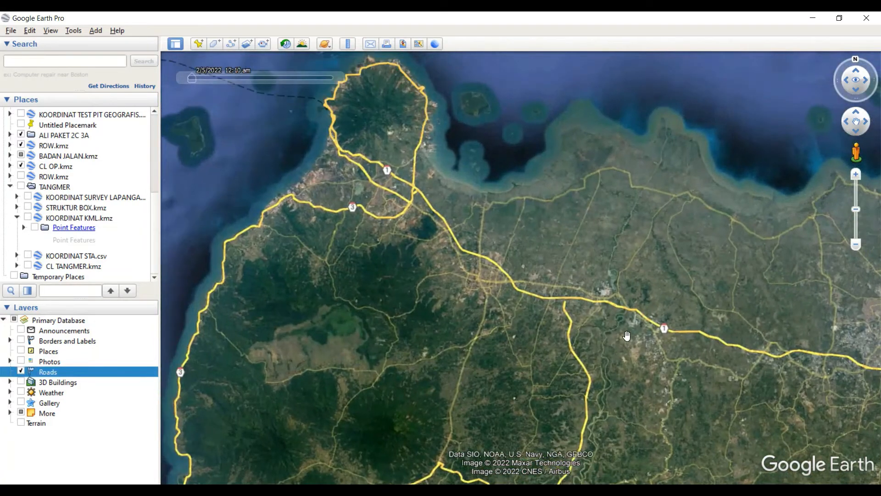
{"action": "scroll", "coordinate": [617, 308], "scroll_direction": "down", "scroll_amount": 5}
{"action": "scroll", "coordinate": [617, 308], "scroll_direction": "down", "scroll_amount": 2}
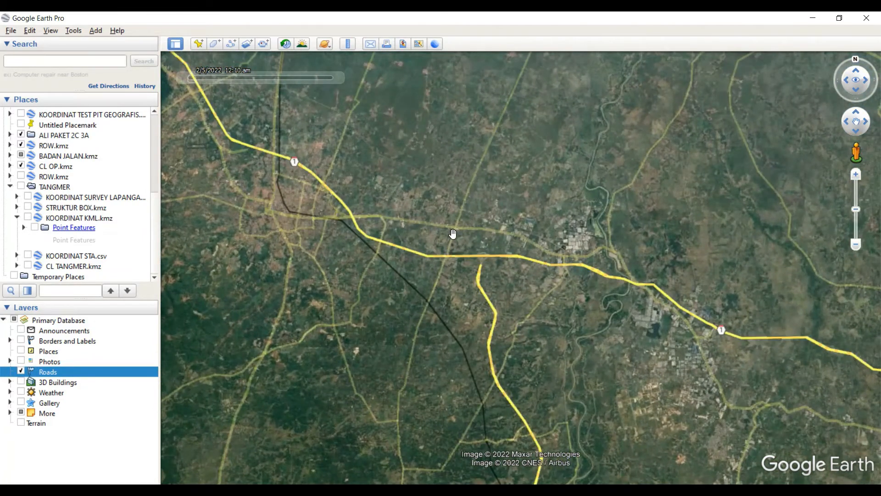
{"action": "scroll", "coordinate": [375, 226], "scroll_direction": "down", "scroll_amount": 5}
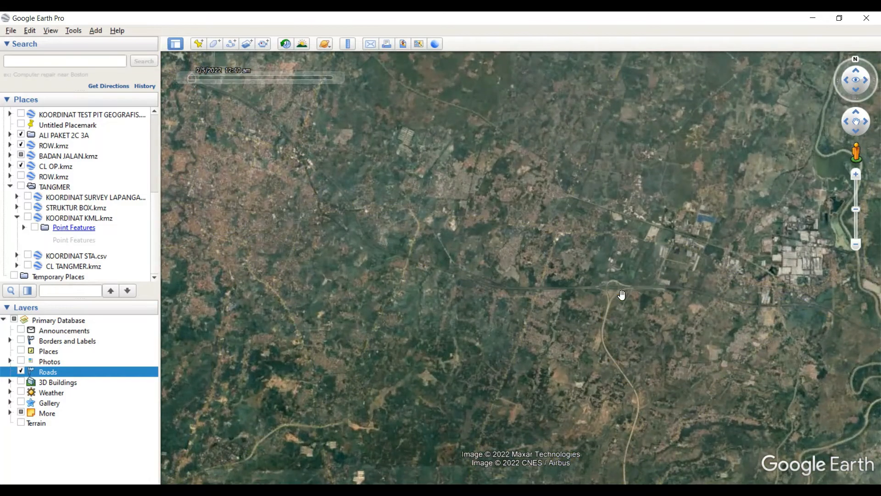
{"action": "scroll", "coordinate": [534, 261], "scroll_direction": "up", "scroll_amount": 2}
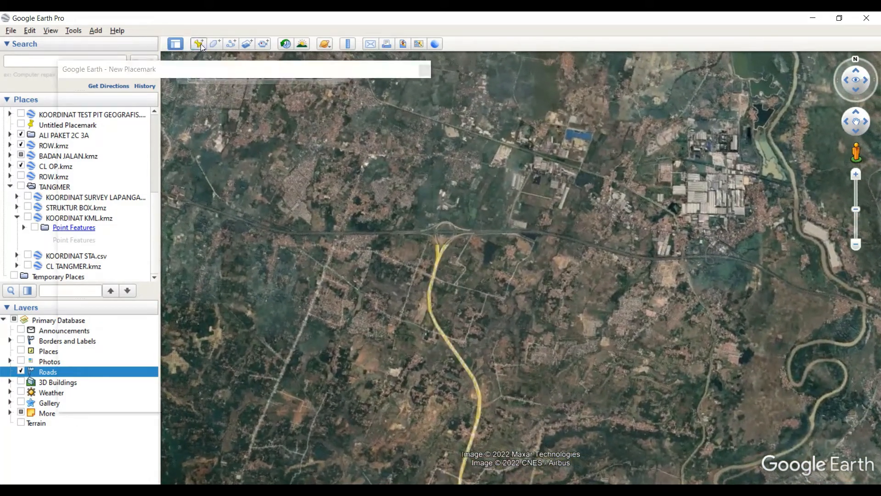
{"action": "left_click", "coordinate": [198, 43]}
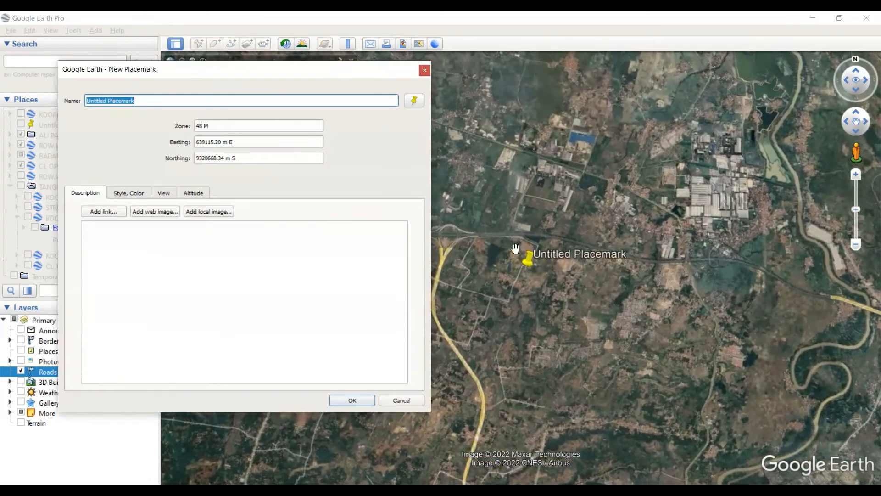
{"action": "left_click_drag", "start_coordinate": [526, 271], "coordinate": [468, 250]}
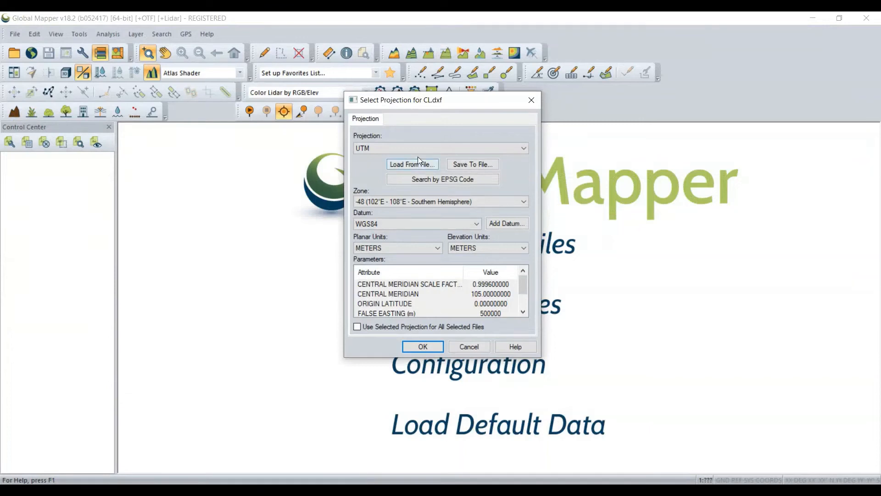
In Global Mapper, load CL.dxf with the UTM projection and zone -48 (102°E - 108°E - Southern Hemisphere).
{"action": "left_click", "coordinate": [415, 148]}
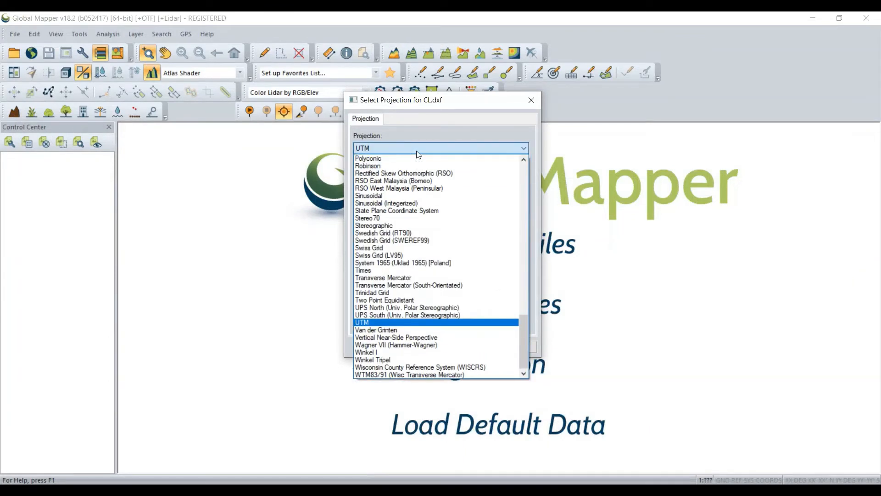
{"action": "left_click", "coordinate": [370, 323]}
{"action": "left_click", "coordinate": [383, 202]}
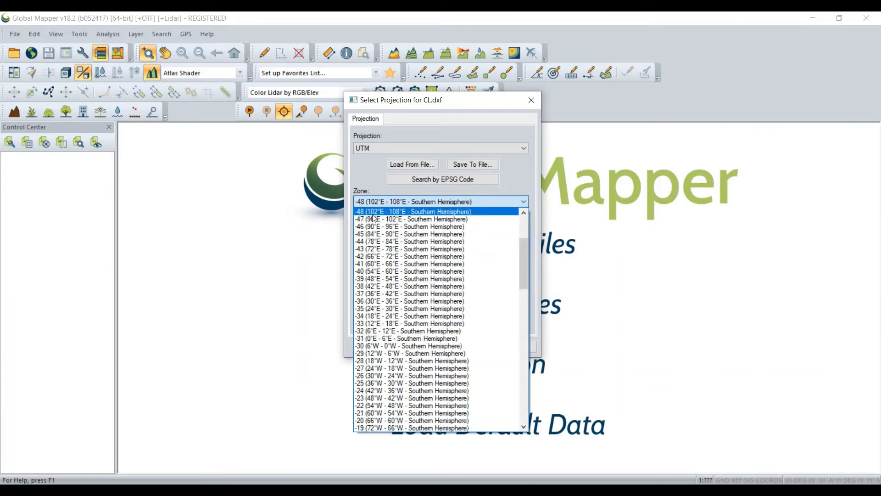
{"action": "left_click", "coordinate": [411, 213]}
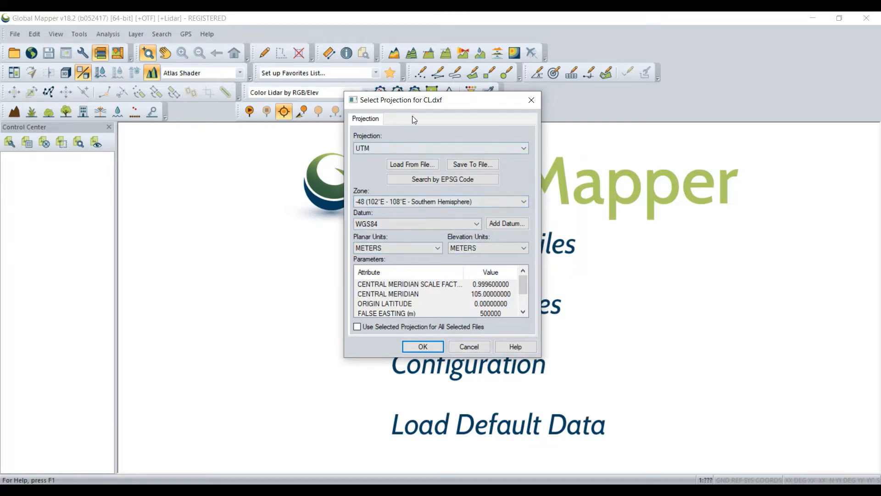
{"action": "left_click", "coordinate": [422, 347]}
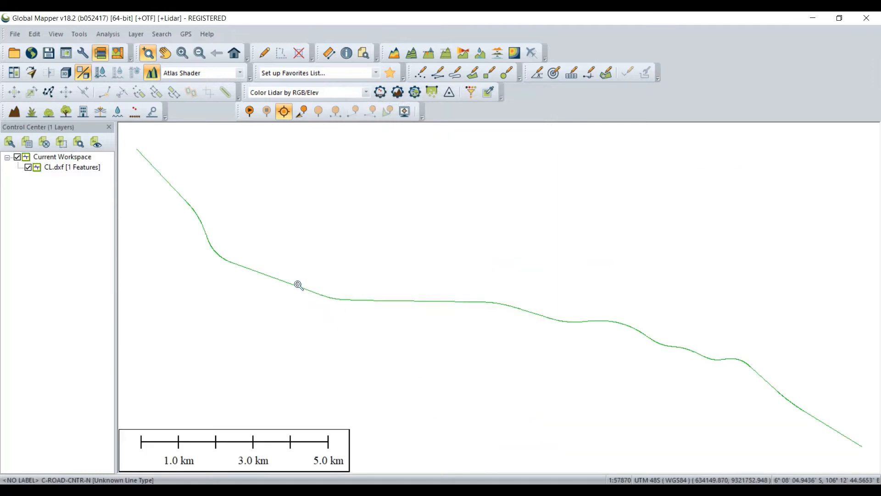
Export the CL.dxf layer to a new file in KML/KMZ format, accepting the default export options.
{"action": "scroll", "coordinate": [445, 252], "scroll_direction": "down", "scroll_amount": 1}
{"action": "scroll", "coordinate": [445, 252], "scroll_direction": "down", "scroll_amount": 1}
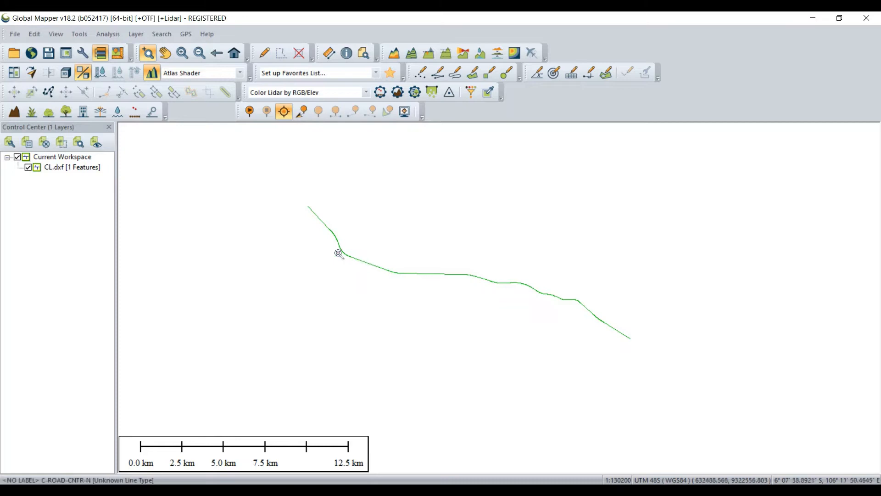
{"action": "left_click", "coordinate": [66, 171]}
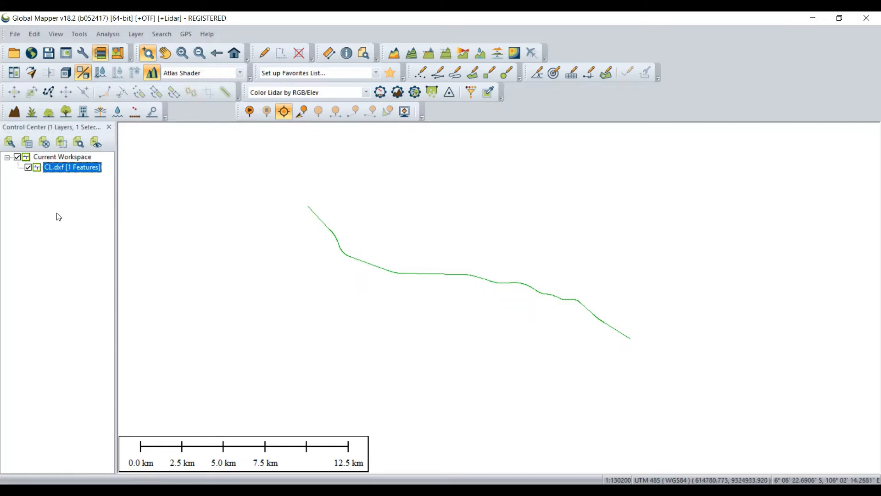
{"action": "right_click", "coordinate": [57, 171]}
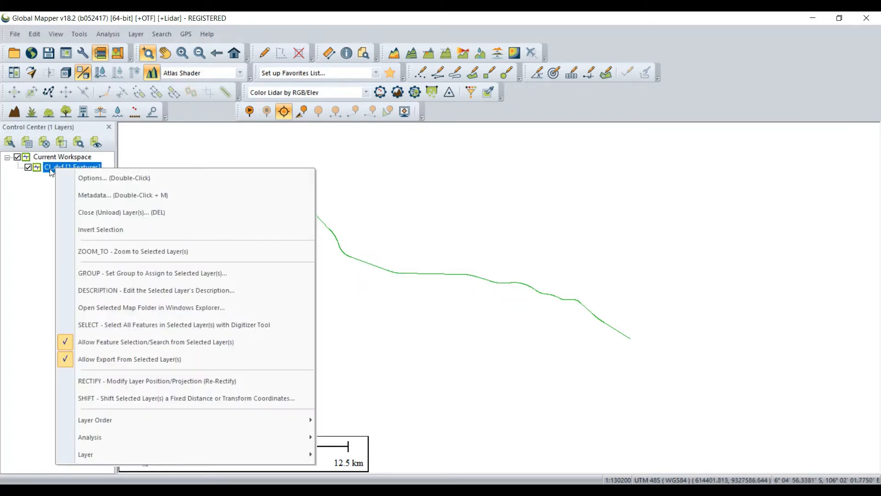
{"action": "mouse_move", "coordinate": [235, 458]}
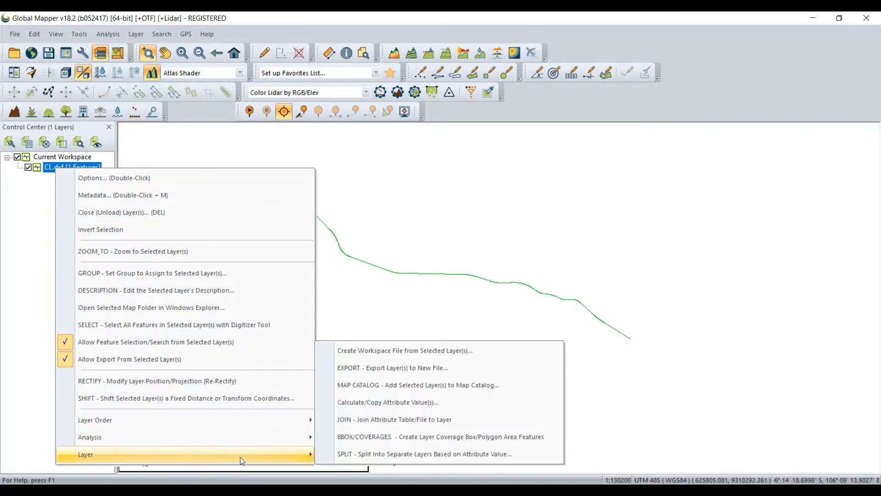
{"action": "left_click", "coordinate": [362, 375]}
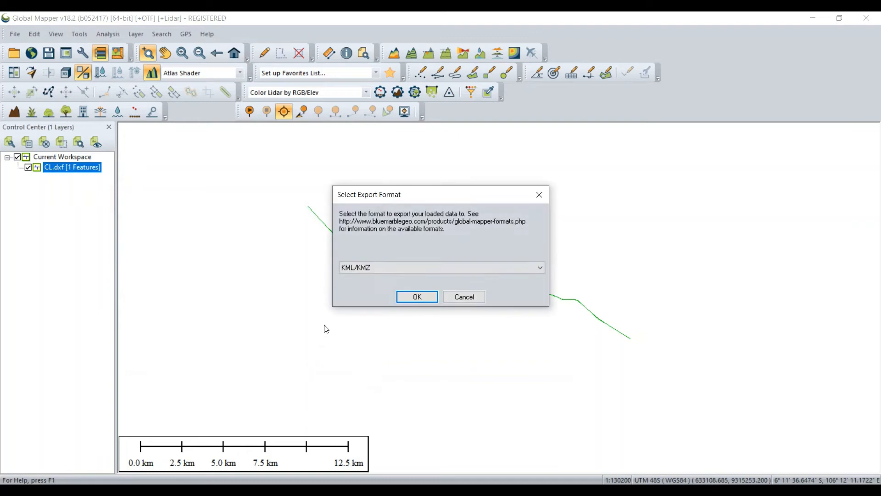
{"action": "left_click", "coordinate": [386, 268]}
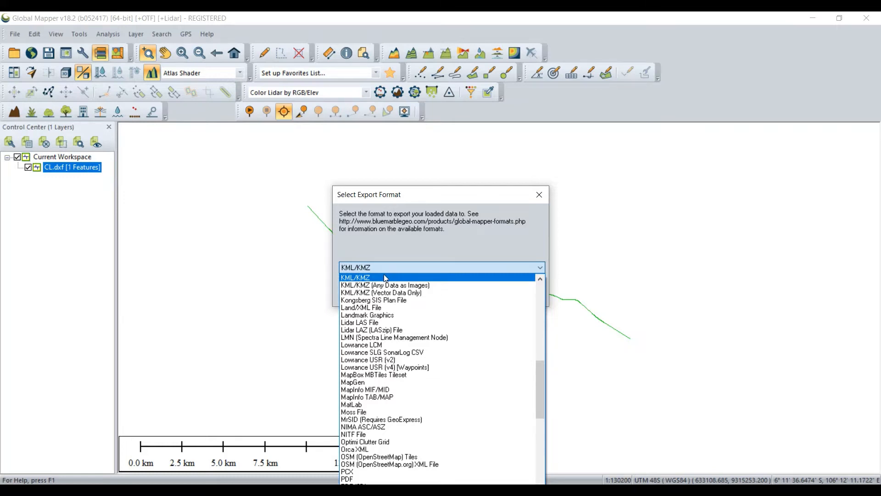
{"action": "left_click", "coordinate": [355, 279]}
{"action": "left_click", "coordinate": [418, 297]}
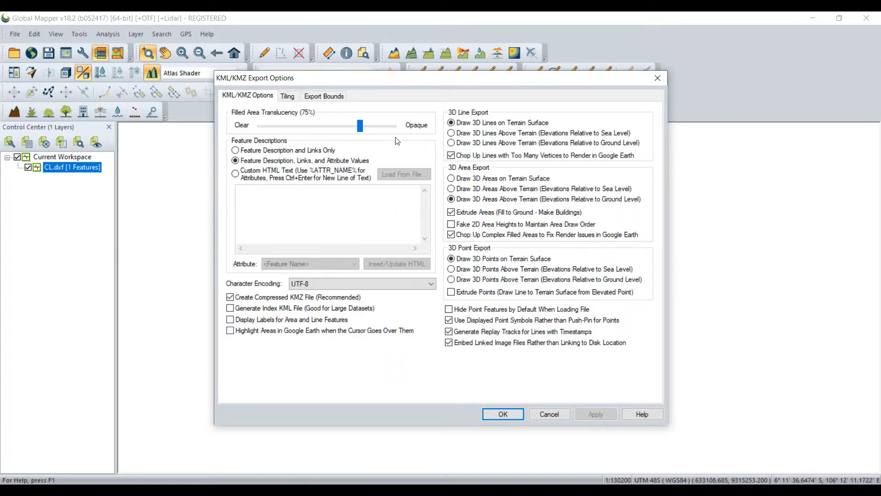
{"action": "left_click", "coordinate": [505, 414]}
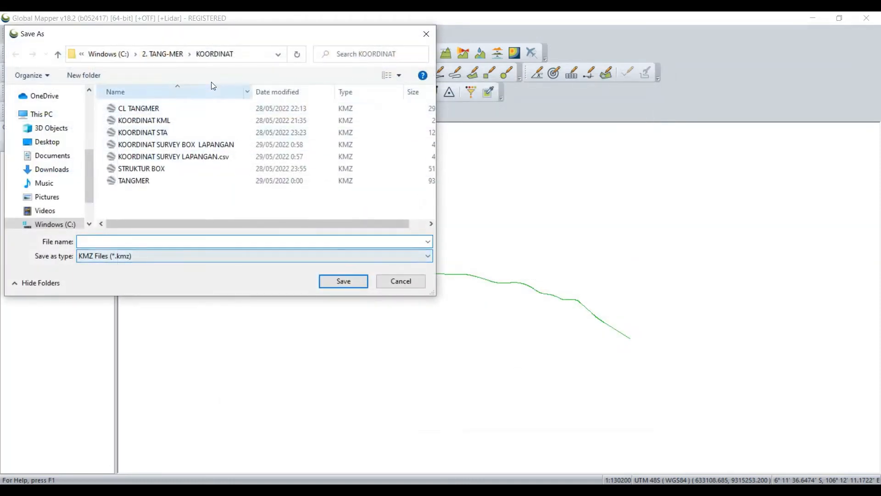
For the save location, create a folder named KML inside C:\3. YOUTUBE and open it.
{"action": "left_click", "coordinate": [172, 53]}
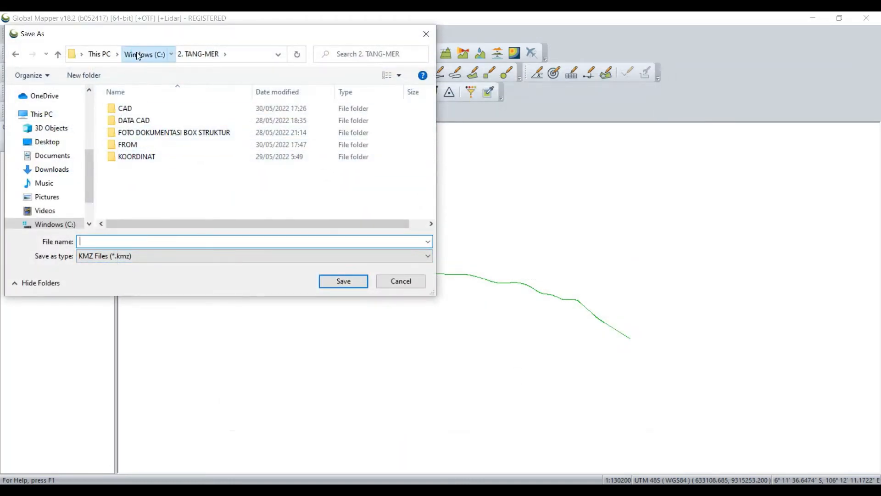
{"action": "left_click", "coordinate": [137, 53]}
{"action": "double_click", "coordinate": [144, 132]}
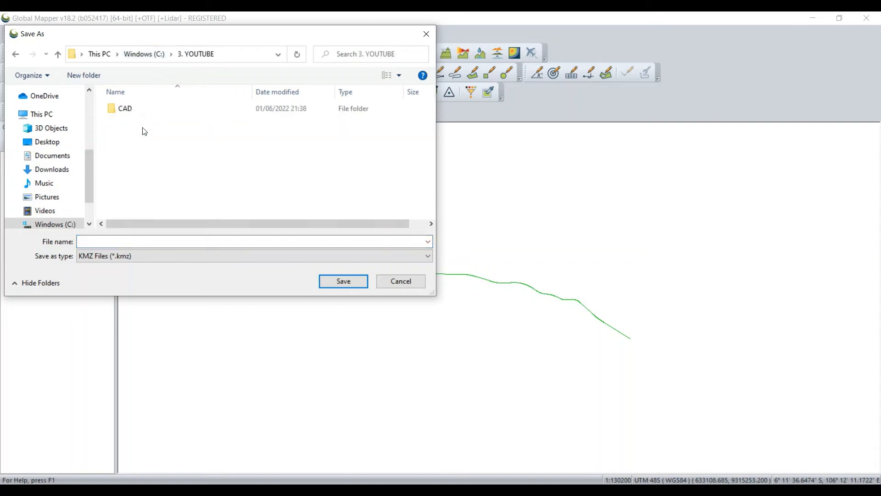
{"action": "left_click", "coordinate": [84, 75]}
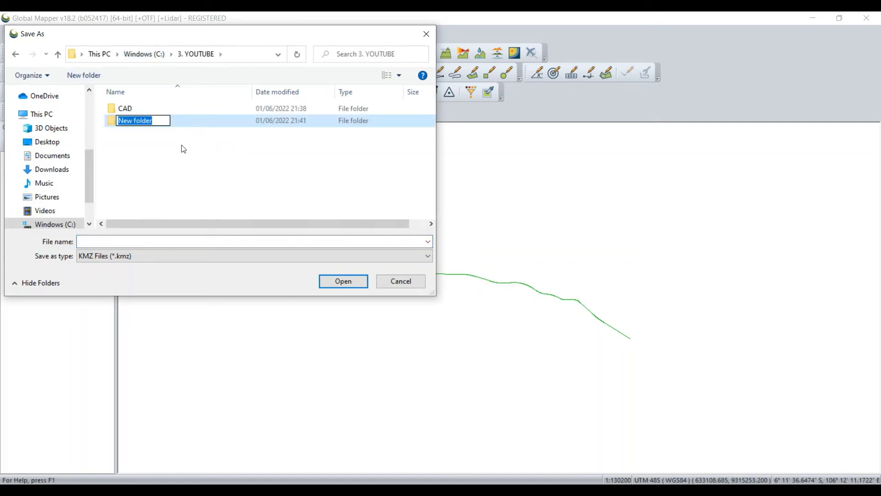
{"action": "type", "text": "KML"}
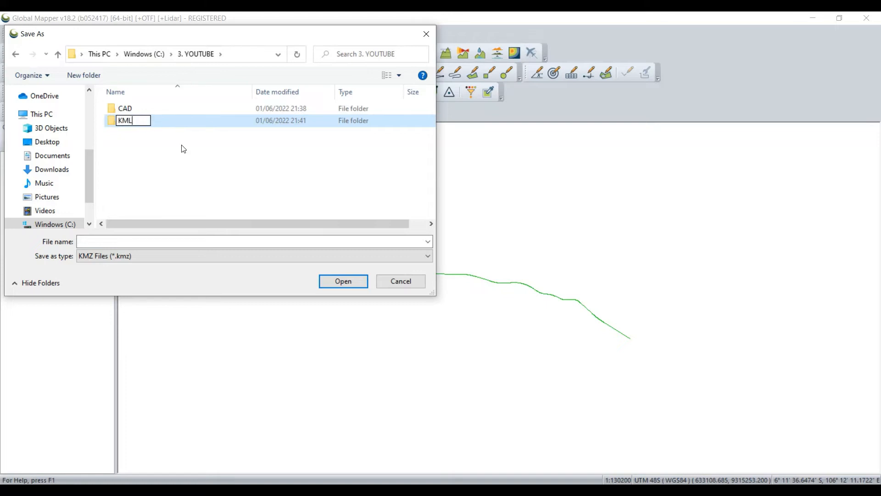
{"action": "key", "text": "Return"}
{"action": "key", "text": "Return"}
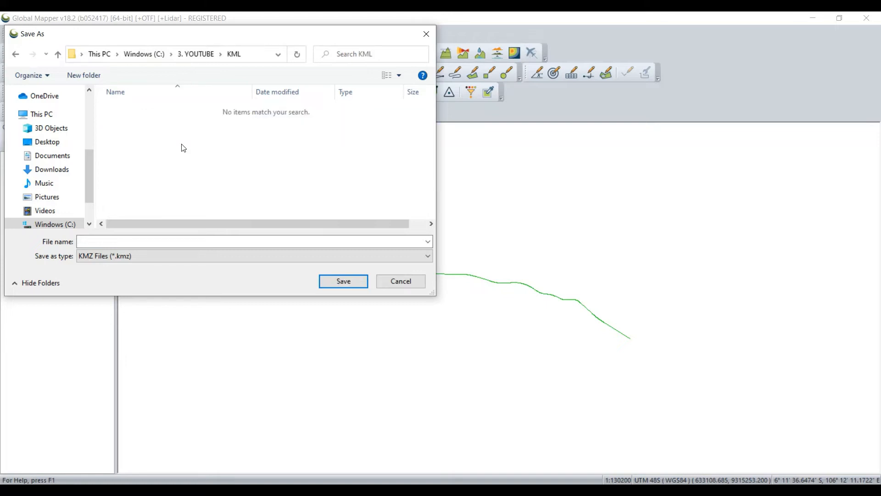
Save the centreline export in the KML folder as a KMZ file named CL.
{"action": "left_click", "coordinate": [198, 241]}
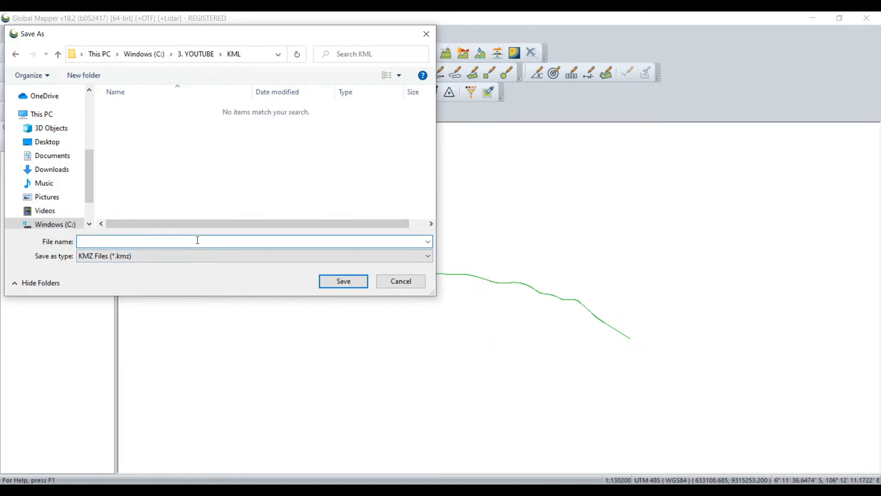
{"action": "left_click", "coordinate": [218, 259]}
{"action": "left_click", "coordinate": [207, 265]}
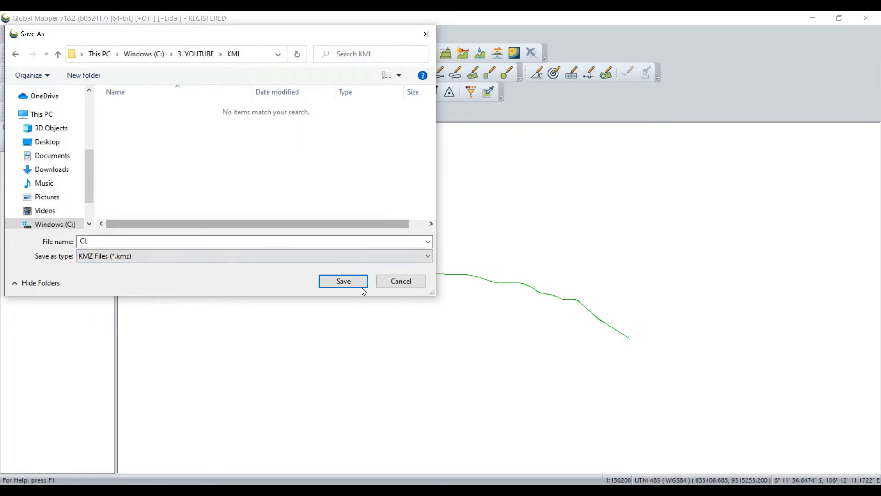
{"action": "left_click", "coordinate": [325, 282]}
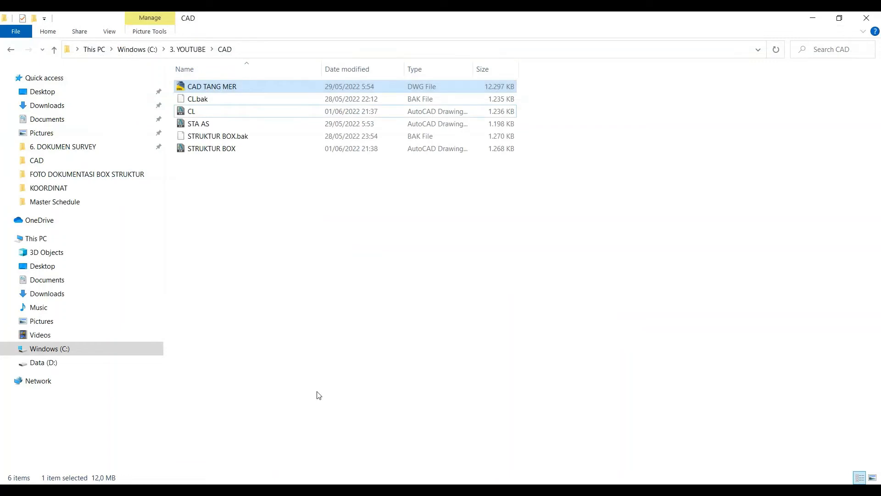
In File Explorer, open the KML folder under 3. YOUTUBE to check the exported centreline file.
{"action": "left_click", "coordinate": [188, 50]}
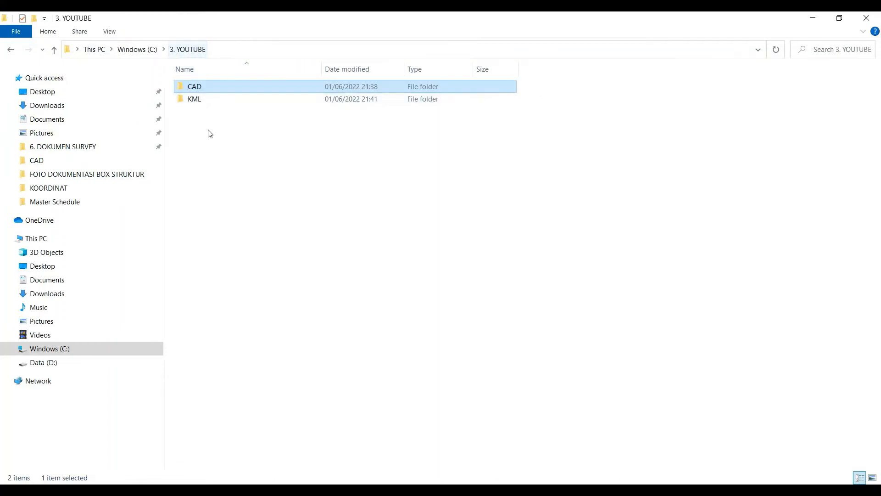
{"action": "double_click", "coordinate": [209, 104]}
{"action": "left_click", "coordinate": [248, 91]}
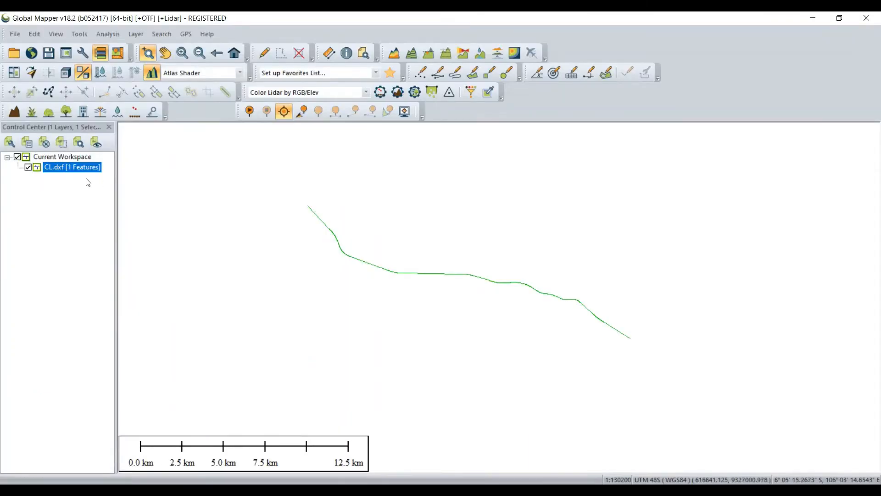
Return to Global Mapper and unload the CL.dxf layer from the workspace.
{"action": "right_click", "coordinate": [74, 168]}
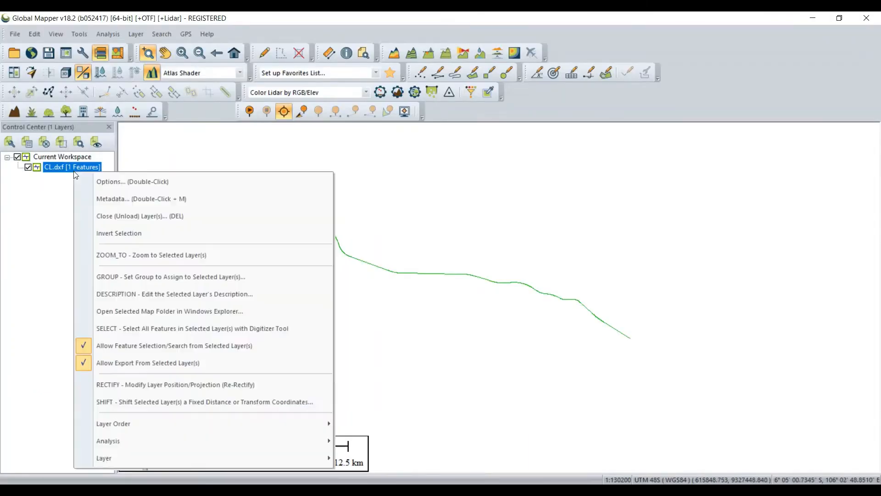
{"action": "left_click", "coordinate": [157, 216]}
{"action": "left_click", "coordinate": [414, 271]}
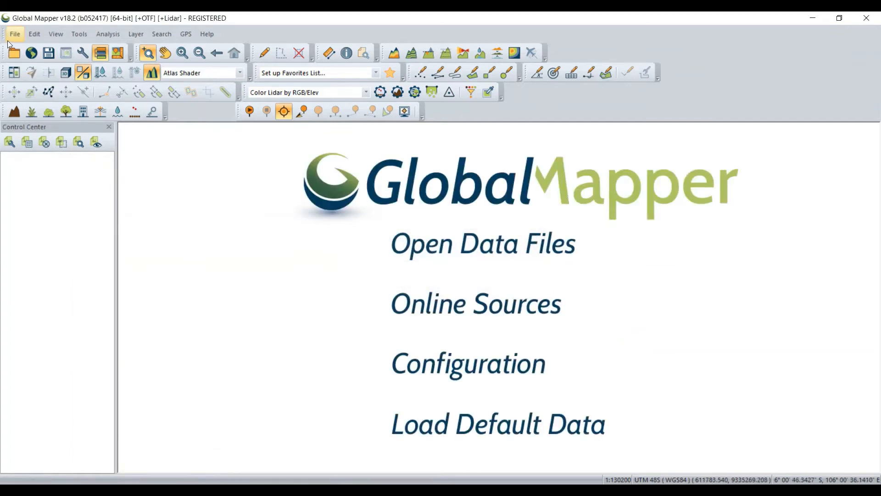
Load STRUKTUR BOX.dxf from the CAD folder with the UTM projection and zone -48 (102°E - 108°E - Southern Hemisphere).
{"action": "left_click", "coordinate": [460, 244]}
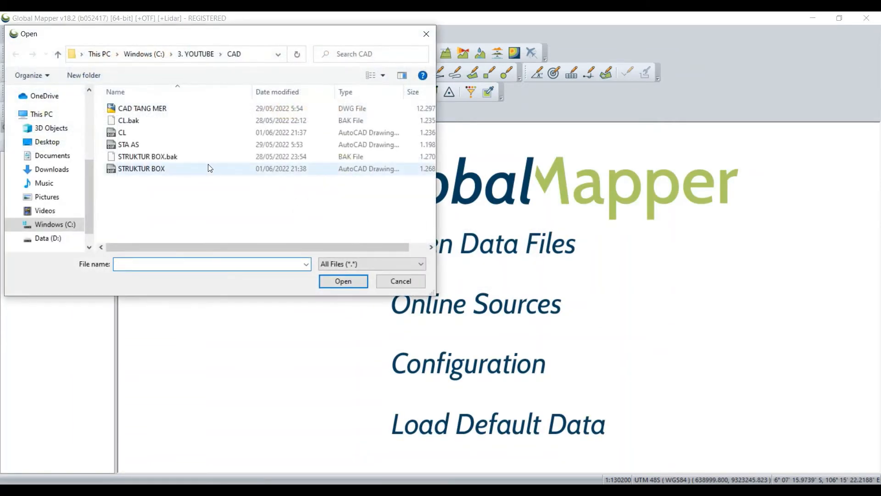
{"action": "left_click", "coordinate": [185, 54]}
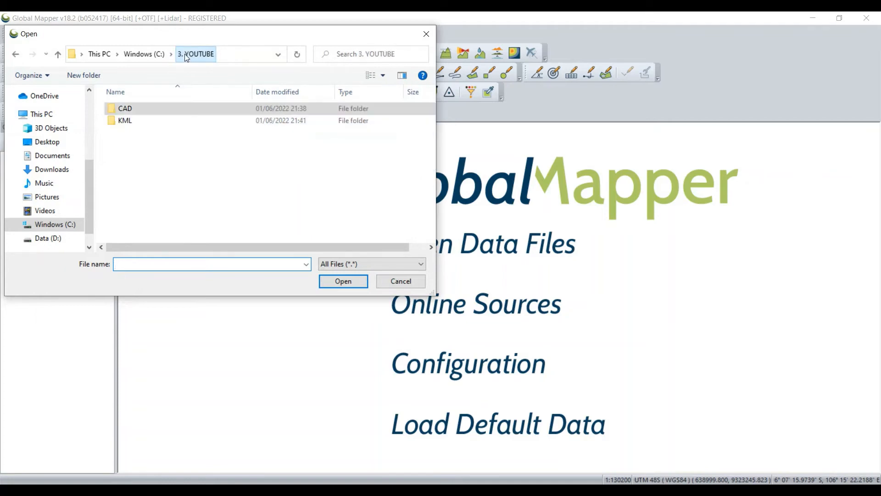
{"action": "double_click", "coordinate": [176, 110]}
{"action": "left_click", "coordinate": [178, 169]}
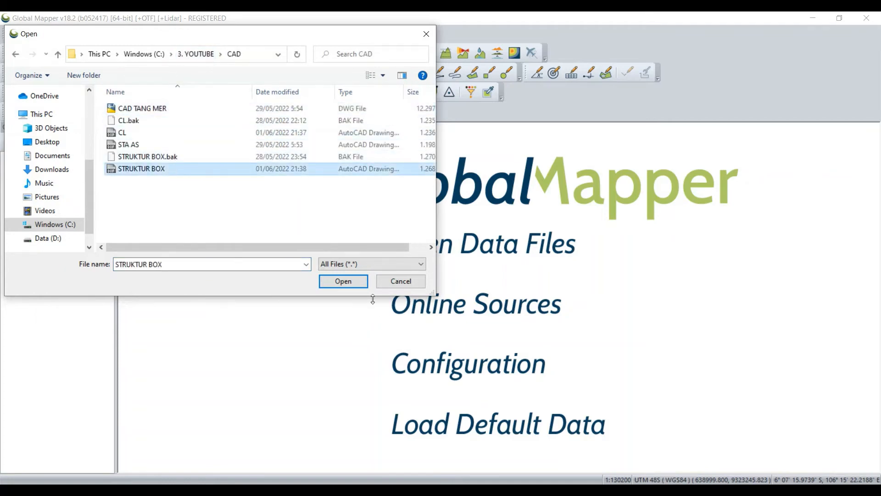
{"action": "left_click", "coordinate": [342, 281]}
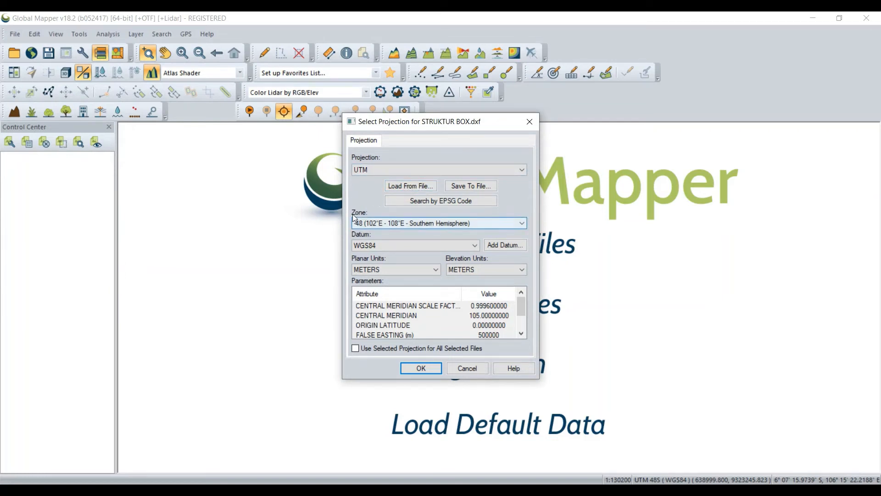
{"action": "left_click", "coordinate": [420, 369]}
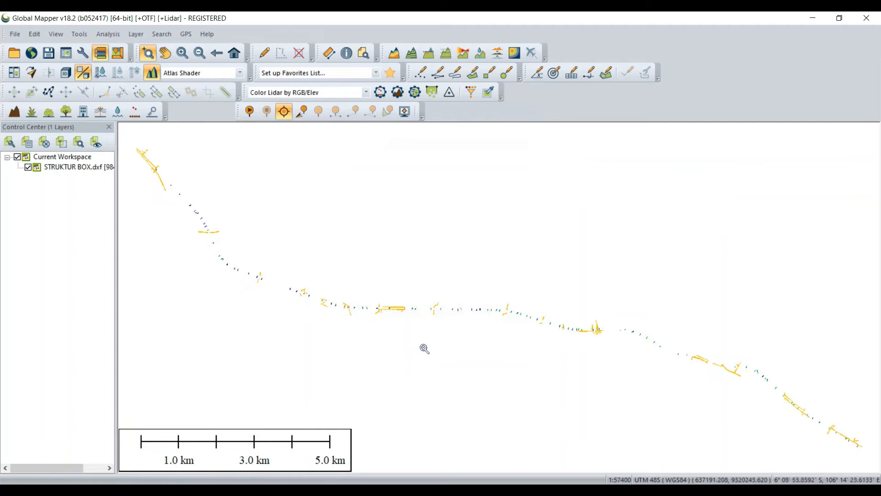
{"action": "scroll", "coordinate": [477, 334], "scroll_direction": "down", "scroll_amount": 1}
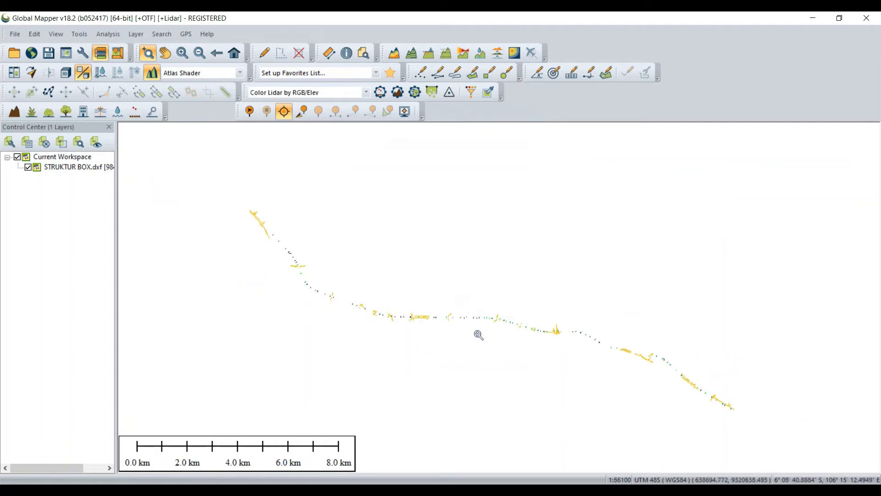
Export the STRUKTUR BOX.dxf layer as KMZ with default options into the KML folder, under a file name beginning with BOX STRUKTUR.
{"action": "left_click", "coordinate": [79, 168]}
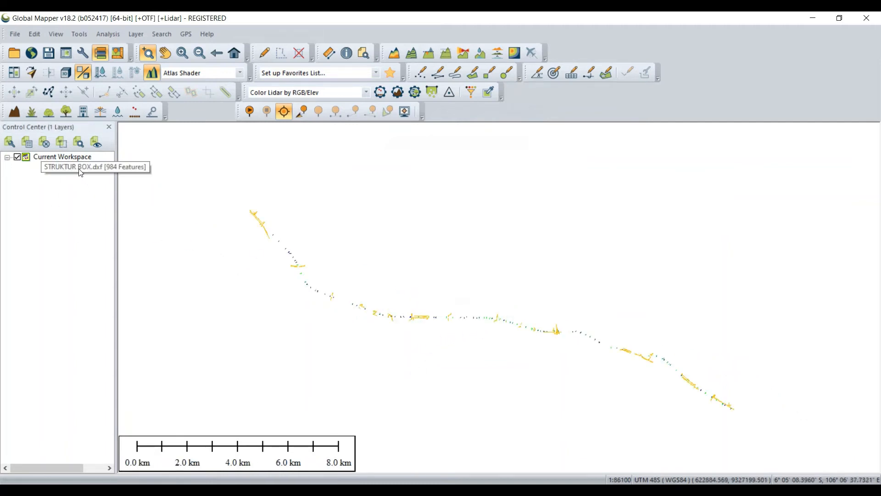
{"action": "right_click", "coordinate": [80, 170]}
{"action": "mouse_move", "coordinate": [151, 453]}
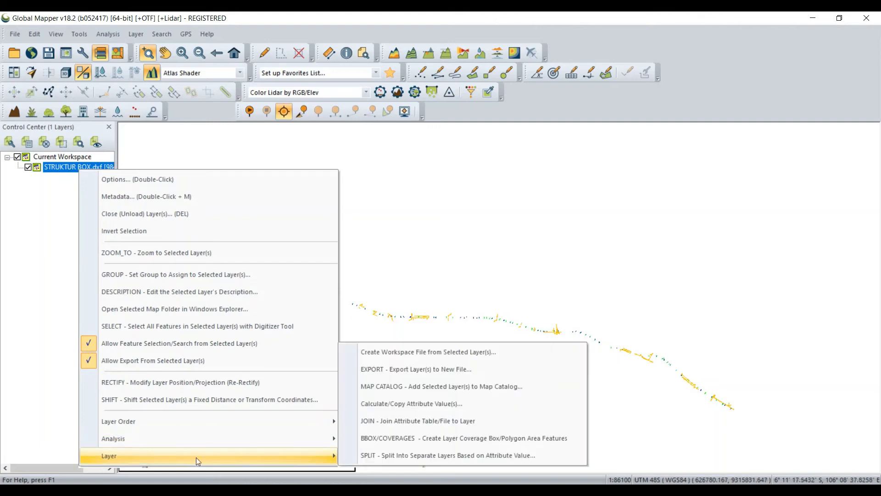
{"action": "left_click", "coordinate": [401, 369]}
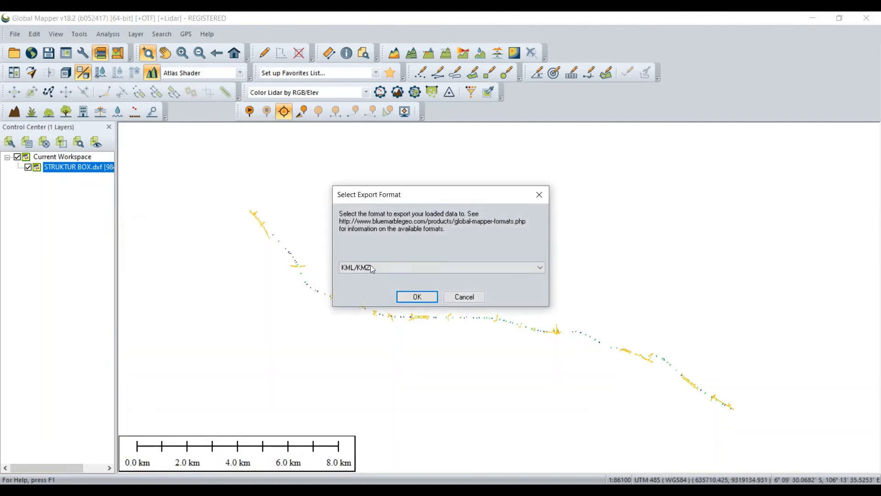
{"action": "left_click", "coordinate": [417, 297]}
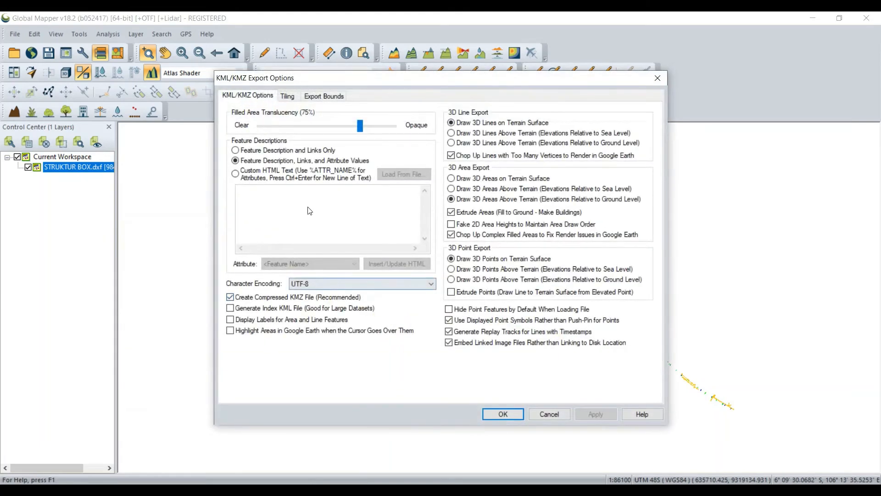
{"action": "left_click", "coordinate": [503, 413]}
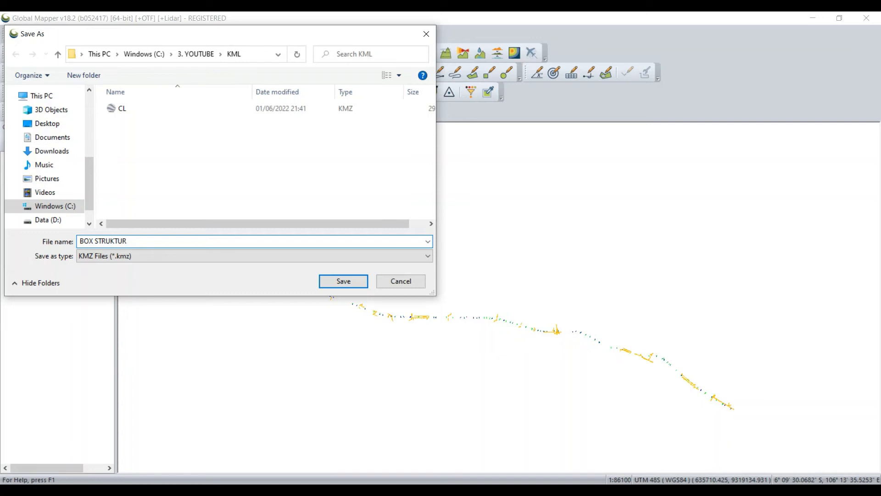
{"action": "type", "text": "GERANG MERAK"}
{"action": "left_click", "coordinate": [357, 286]}
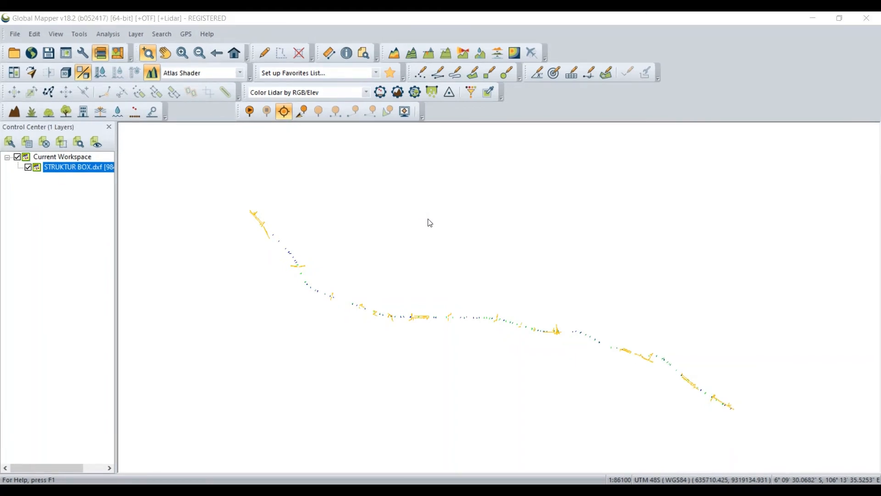
Close Global Mapper and, in Google Earth Pro, discard the untitled new placemark.
{"action": "left_click", "coordinate": [867, 19]}
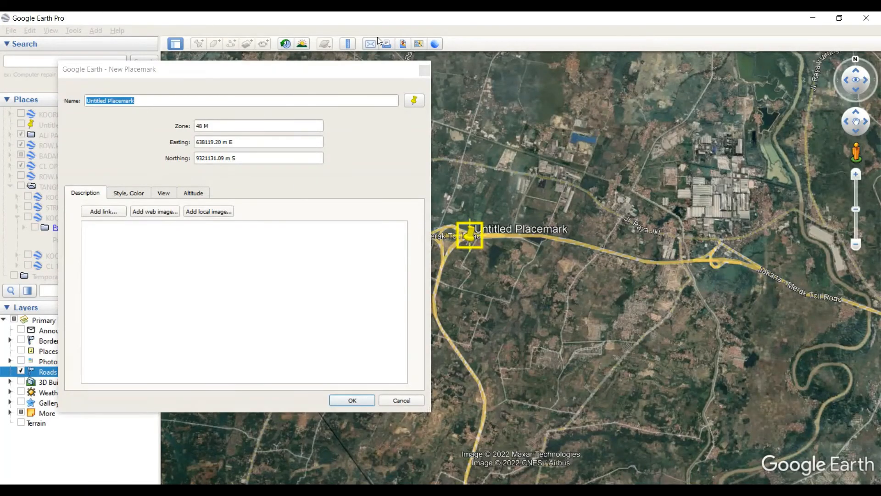
{"action": "key", "text": "Escape"}
{"action": "scroll", "coordinate": [568, 225], "scroll_direction": "down", "scroll_amount": 5}
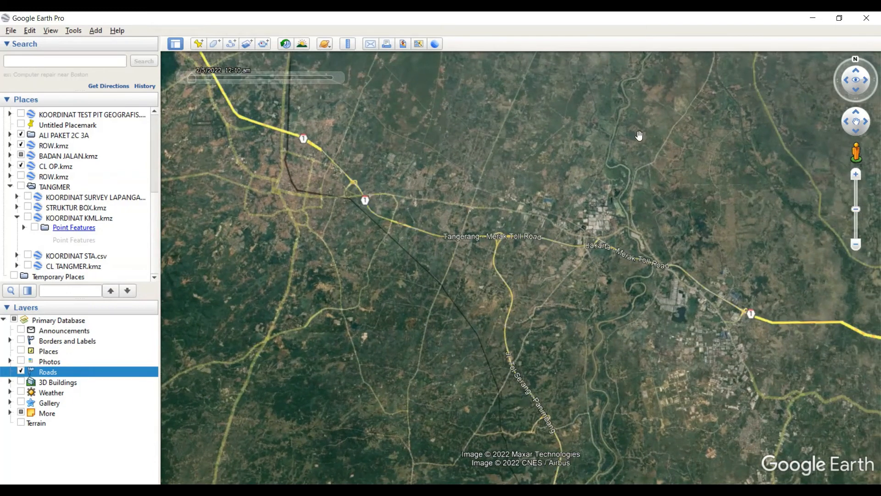
Import CL.kmz from the KML folder inside 3. YOUTUBE on drive C, with the file type set to All files.
{"action": "left_click", "coordinate": [10, 31]}
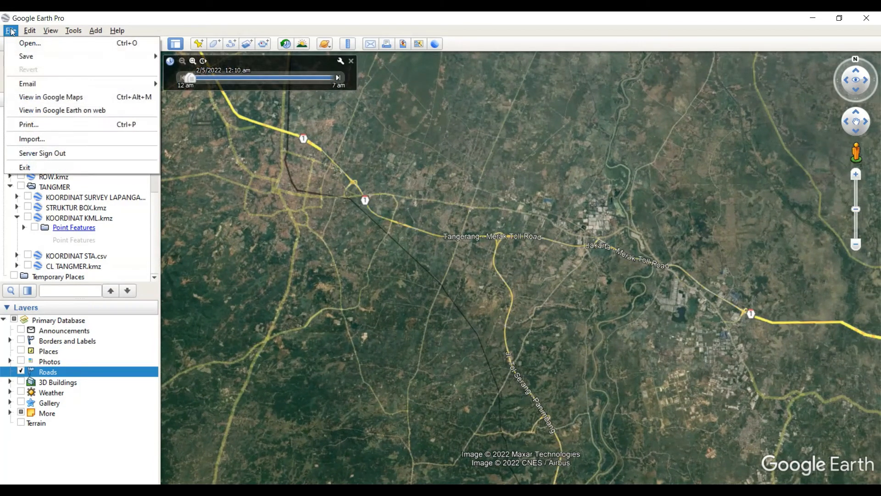
{"action": "left_click", "coordinate": [59, 138]}
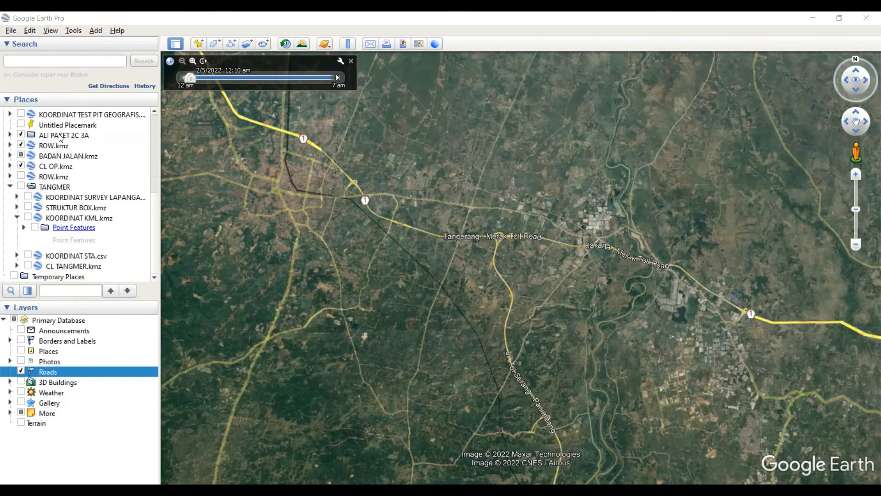
{"action": "left_click", "coordinate": [171, 55]}
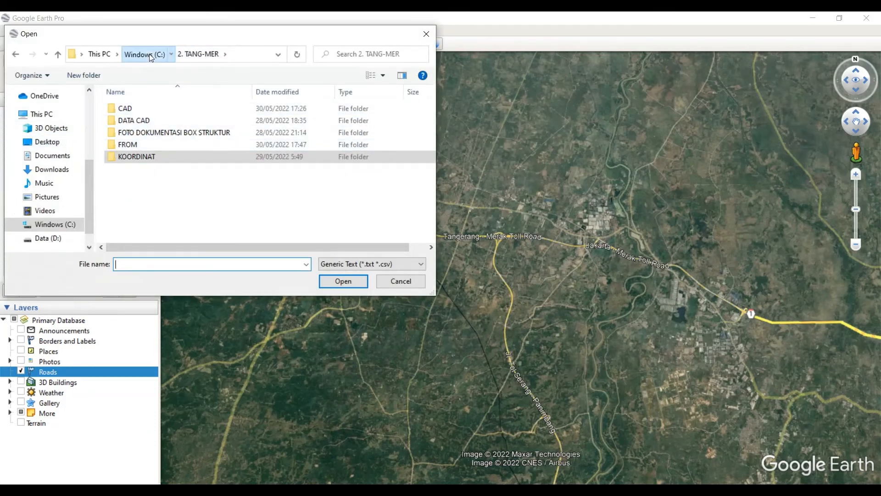
{"action": "left_click", "coordinate": [150, 54]}
{"action": "double_click", "coordinate": [157, 143]}
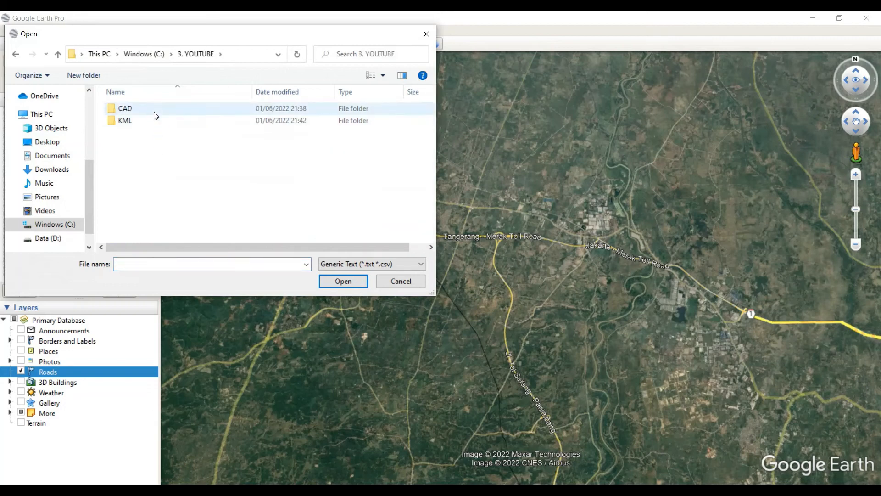
{"action": "double_click", "coordinate": [152, 120]}
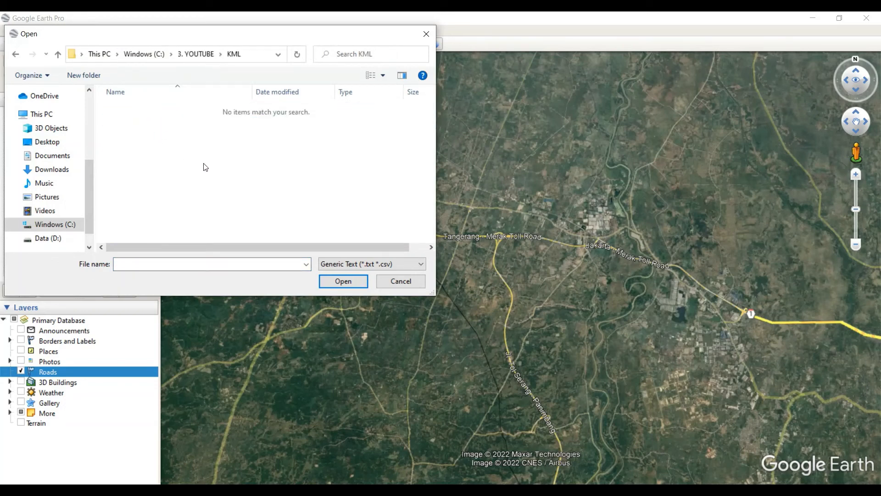
{"action": "left_click", "coordinate": [346, 264]}
{"action": "scroll", "coordinate": [360, 220], "scroll_direction": "down", "scroll_amount": 3}
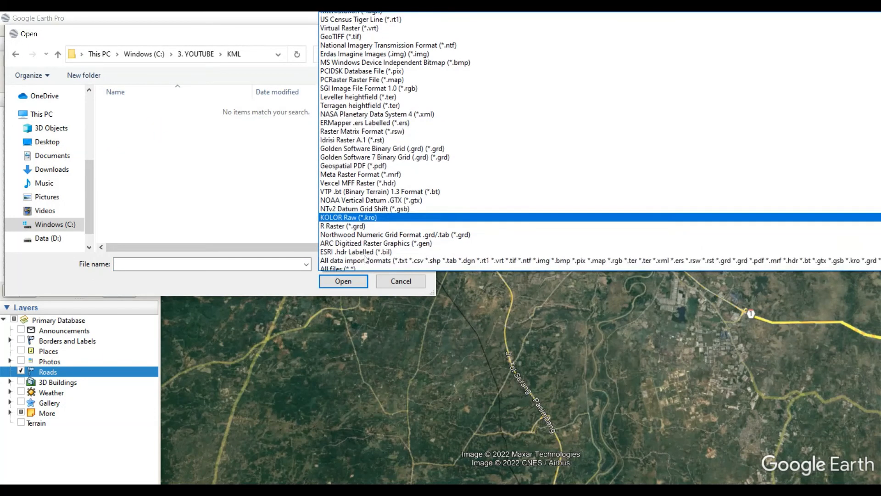
{"action": "left_click", "coordinate": [363, 263]}
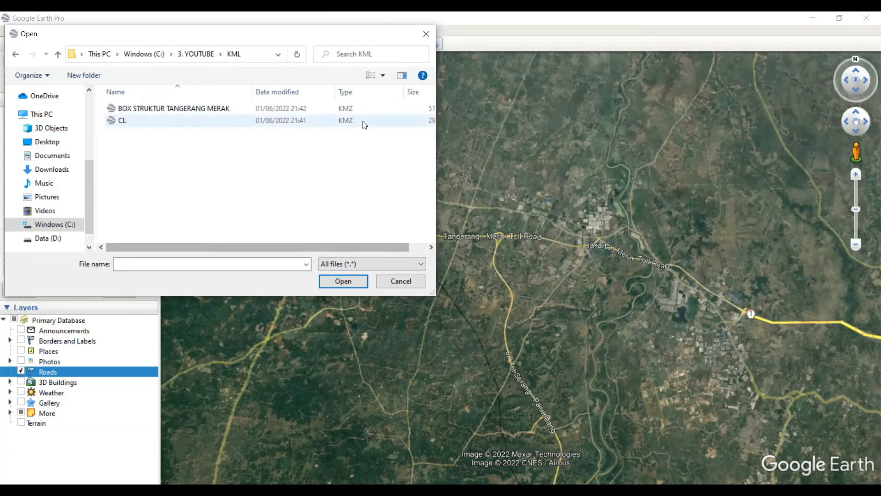
{"action": "left_click", "coordinate": [185, 121]}
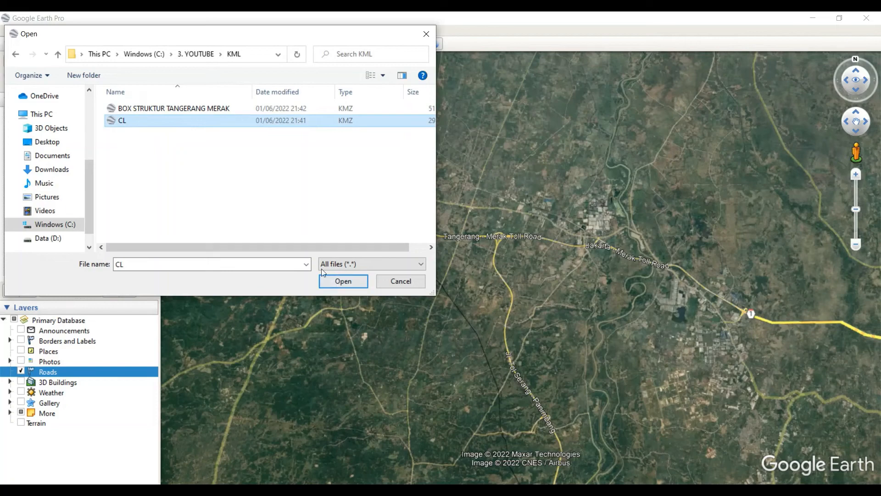
{"action": "left_click", "coordinate": [343, 281]}
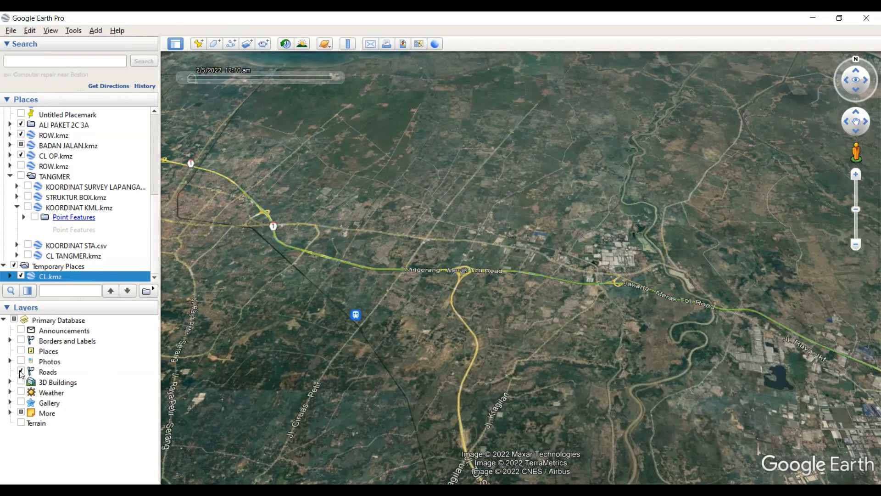
Turn off the Roads layer and import BOX STRUKTUR TANGERANG MERAK.kmz from the same KML folder.
{"action": "left_click", "coordinate": [20, 371]}
{"action": "scroll", "coordinate": [441, 288], "scroll_direction": "down", "scroll_amount": 5}
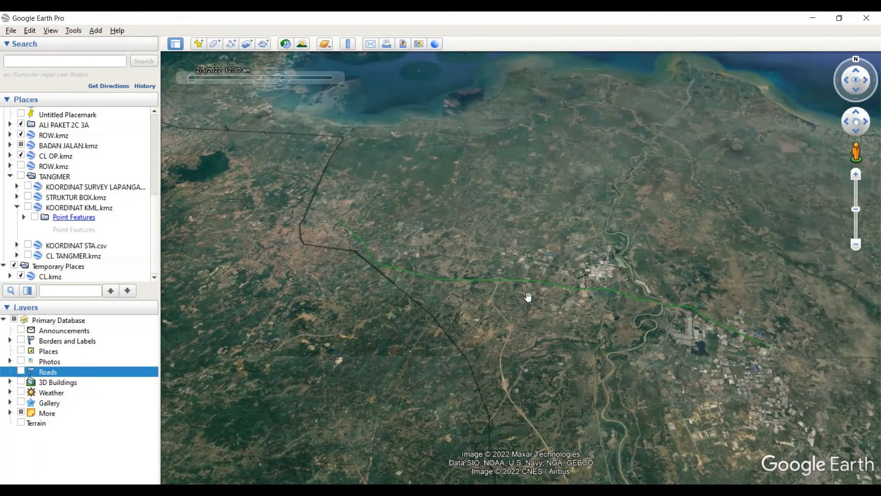
{"action": "left_click", "coordinate": [9, 31]}
{"action": "left_click", "coordinate": [61, 138]}
{"action": "left_click", "coordinate": [205, 110]}
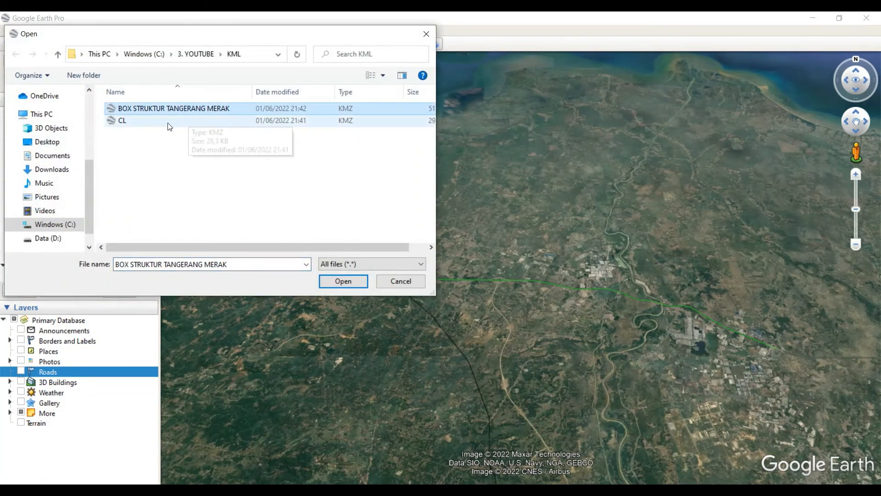
{"action": "left_click", "coordinate": [333, 283]}
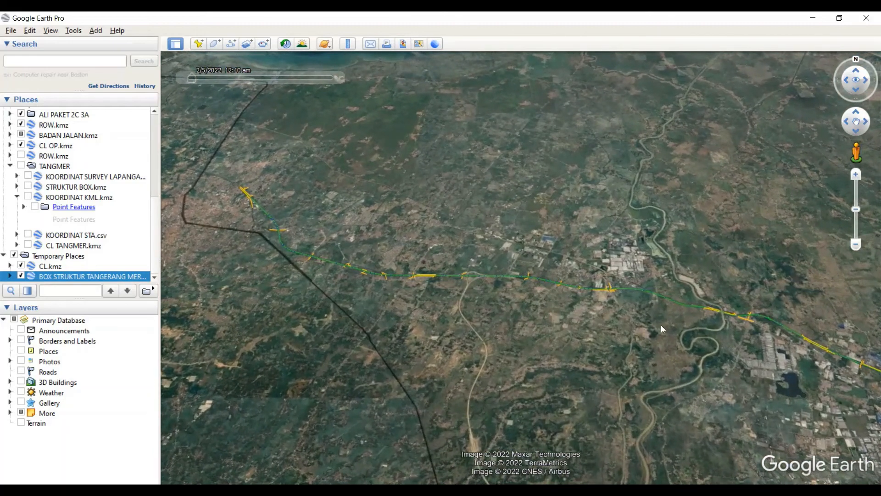
Examine the full route of the imported centreline and box structures, glancing at the CAD TANG MER.dwg drawing in Civil 3D for comparison.
{"action": "scroll", "coordinate": [672, 335], "scroll_direction": "down", "scroll_amount": 2}
{"action": "left_click_drag", "start_coordinate": [723, 338], "coordinate": [677, 326]}
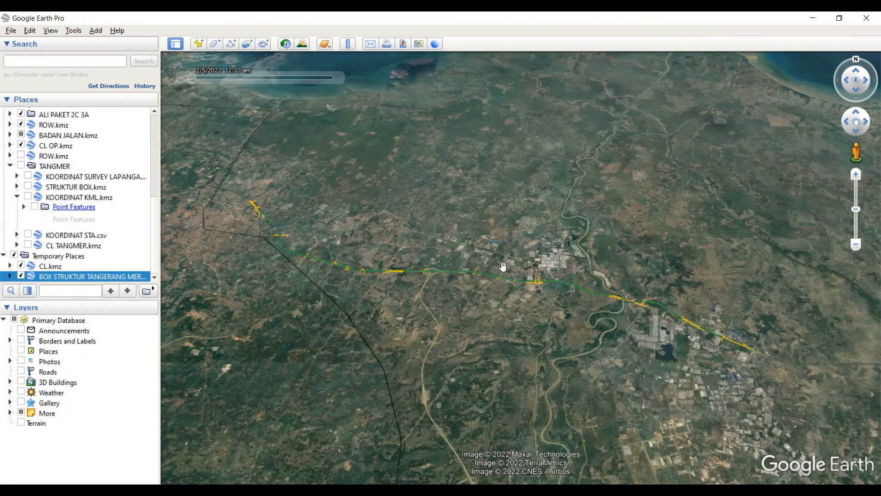
{"action": "scroll", "coordinate": [497, 274], "scroll_direction": "up", "scroll_amount": 3}
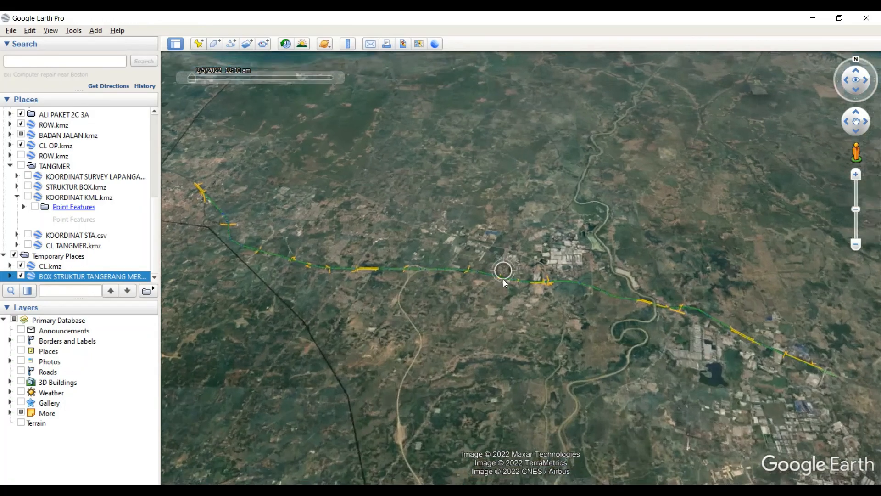
{"action": "scroll", "coordinate": [500, 283], "scroll_direction": "down", "scroll_amount": 5}
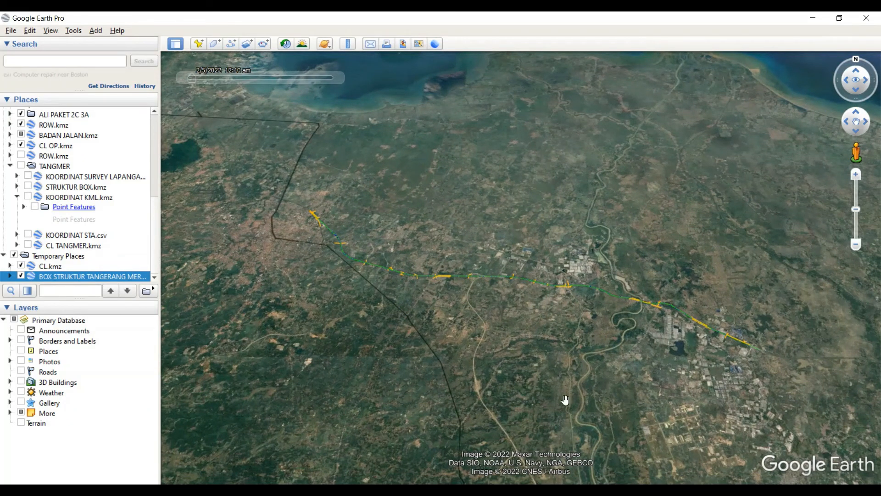
{"action": "left_click", "coordinate": [526, 487]}
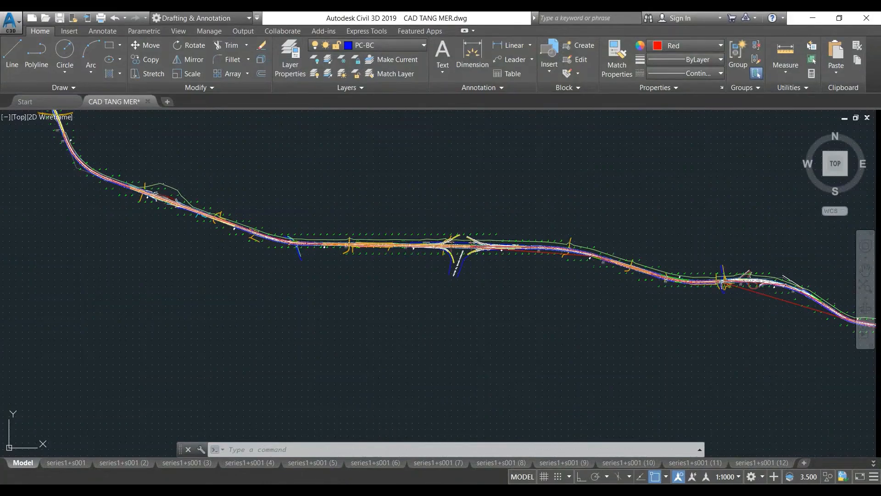
{"action": "left_click", "coordinate": [526, 488]}
Inspect up close how the imported centreline and box structure lines fit the toll road imagery at several crossings and the interchange.
{"action": "scroll", "coordinate": [519, 299], "scroll_direction": "up", "scroll_amount": 3}
{"action": "scroll", "coordinate": [499, 236], "scroll_direction": "up", "scroll_amount": 4}
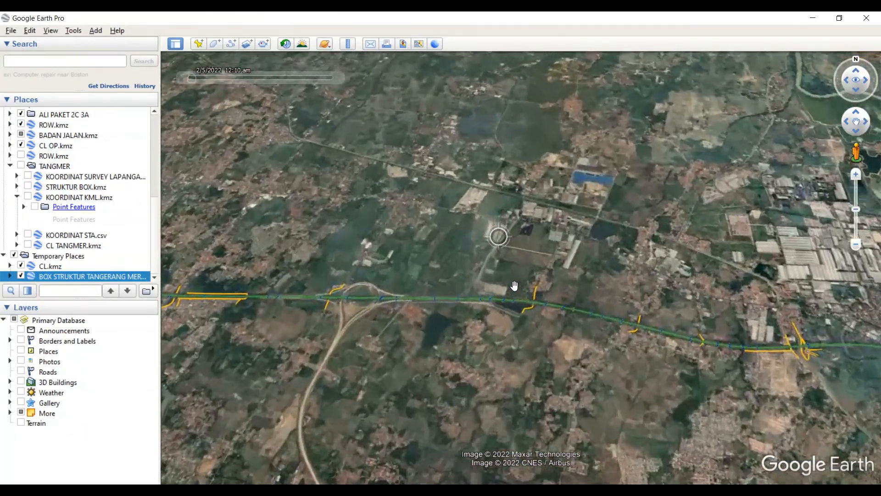
{"action": "scroll", "coordinate": [527, 372], "scroll_direction": "up", "scroll_amount": 4}
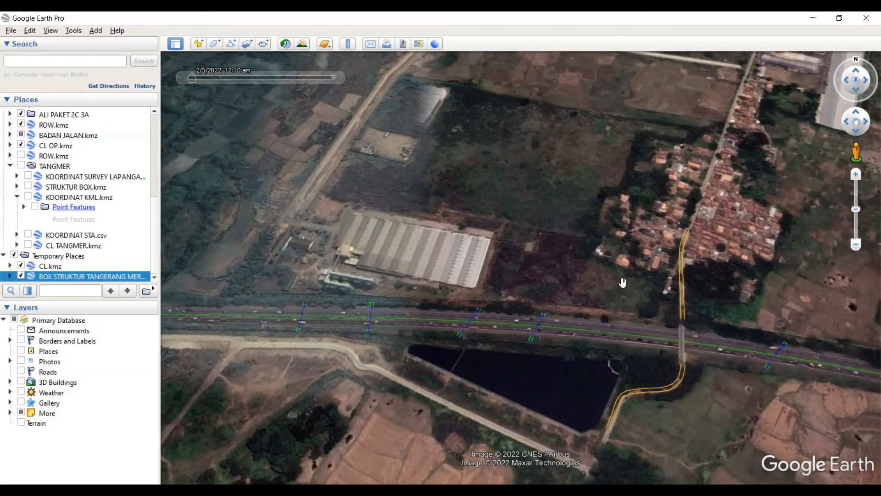
{"action": "scroll", "coordinate": [623, 275], "scroll_direction": "down", "scroll_amount": 5}
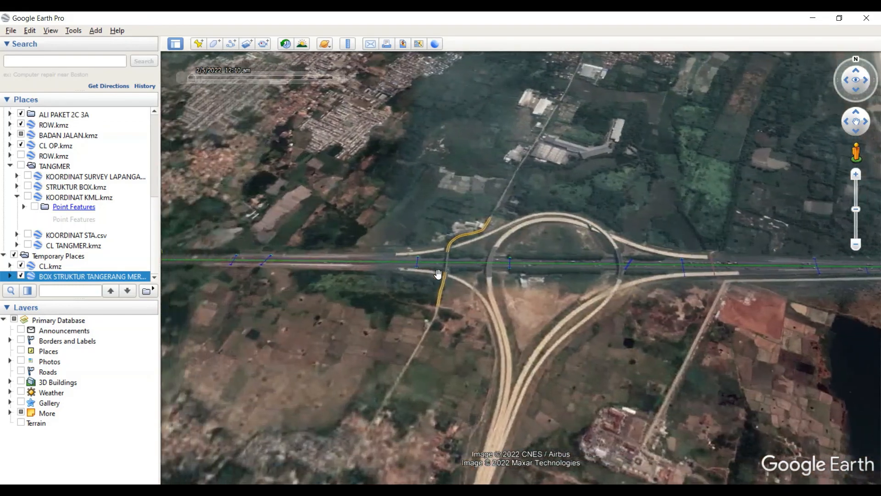
{"action": "scroll", "coordinate": [443, 259], "scroll_direction": "up", "scroll_amount": 2}
{"action": "scroll", "coordinate": [442, 258], "scroll_direction": "down", "scroll_amount": 2}
{"action": "left_click_drag", "start_coordinate": [443, 259], "coordinate": [643, 276]}
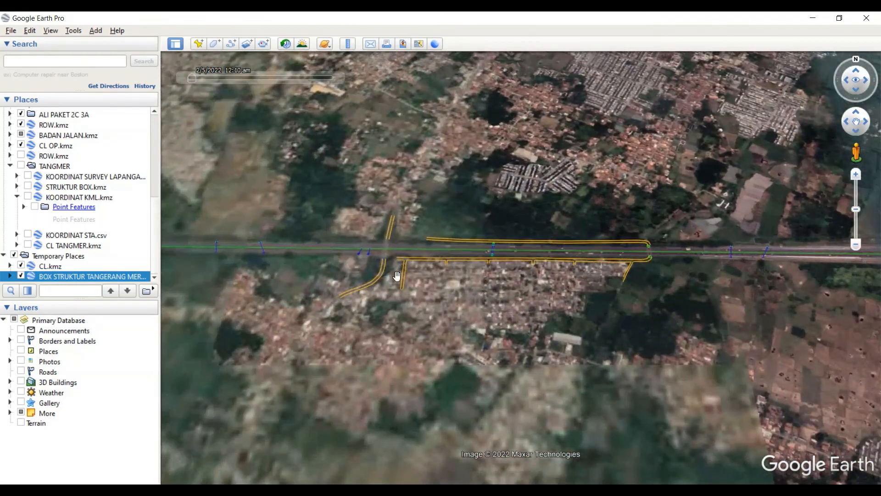
{"action": "left_click_drag", "start_coordinate": [397, 276], "coordinate": [629, 279]}
{"action": "left_click_drag", "start_coordinate": [462, 272], "coordinate": [615, 293]}
{"action": "scroll", "coordinate": [465, 264], "scroll_direction": "up", "scroll_amount": 3}
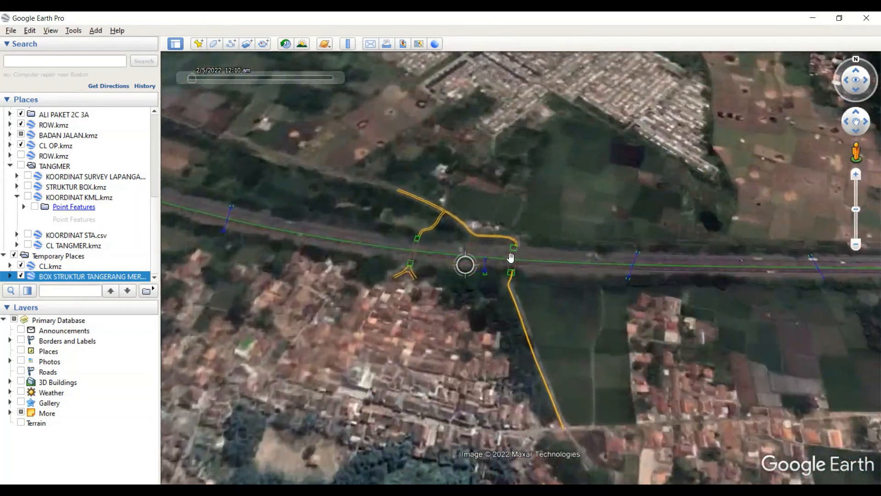